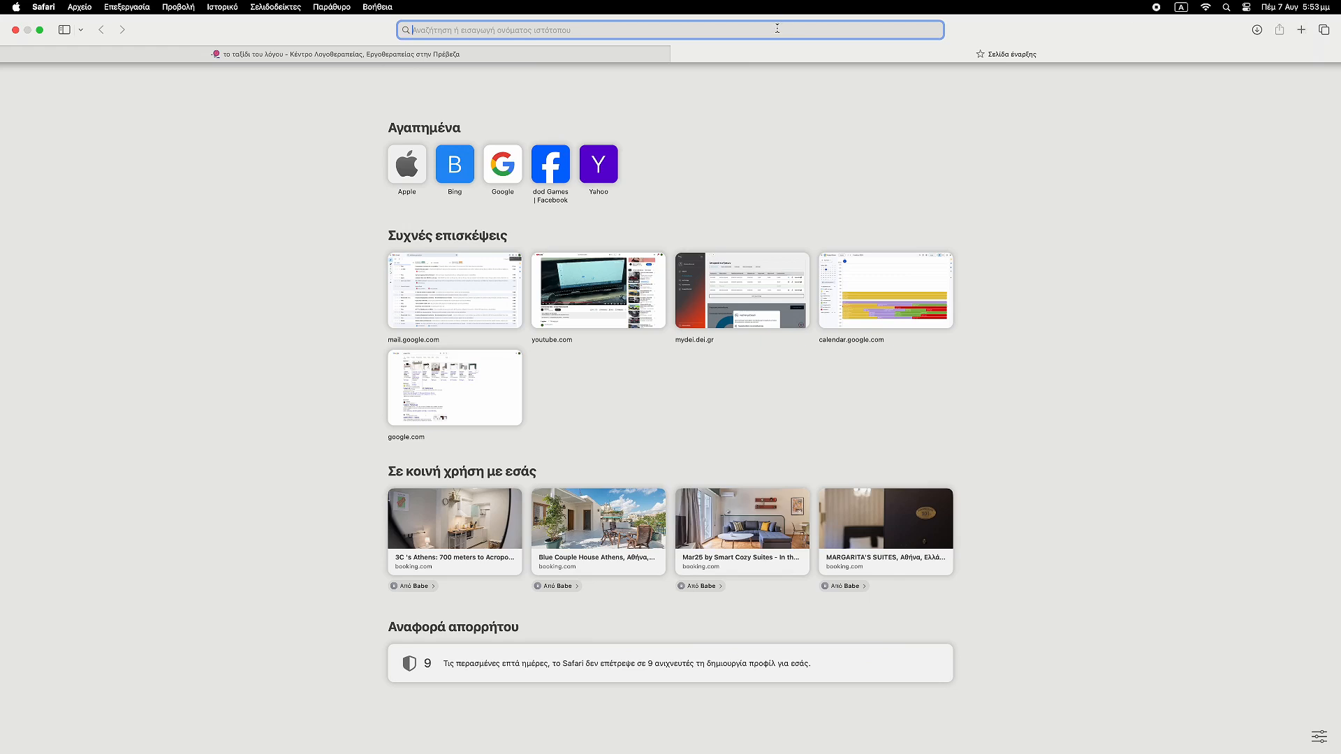
# Search Google for "ΕΙΔΙΚΕΣ ΘΕΡΑΠΕΙΕΣ gov", using Greek for the first two words and Latin letters for "gov".
pyautogui.write('ei')
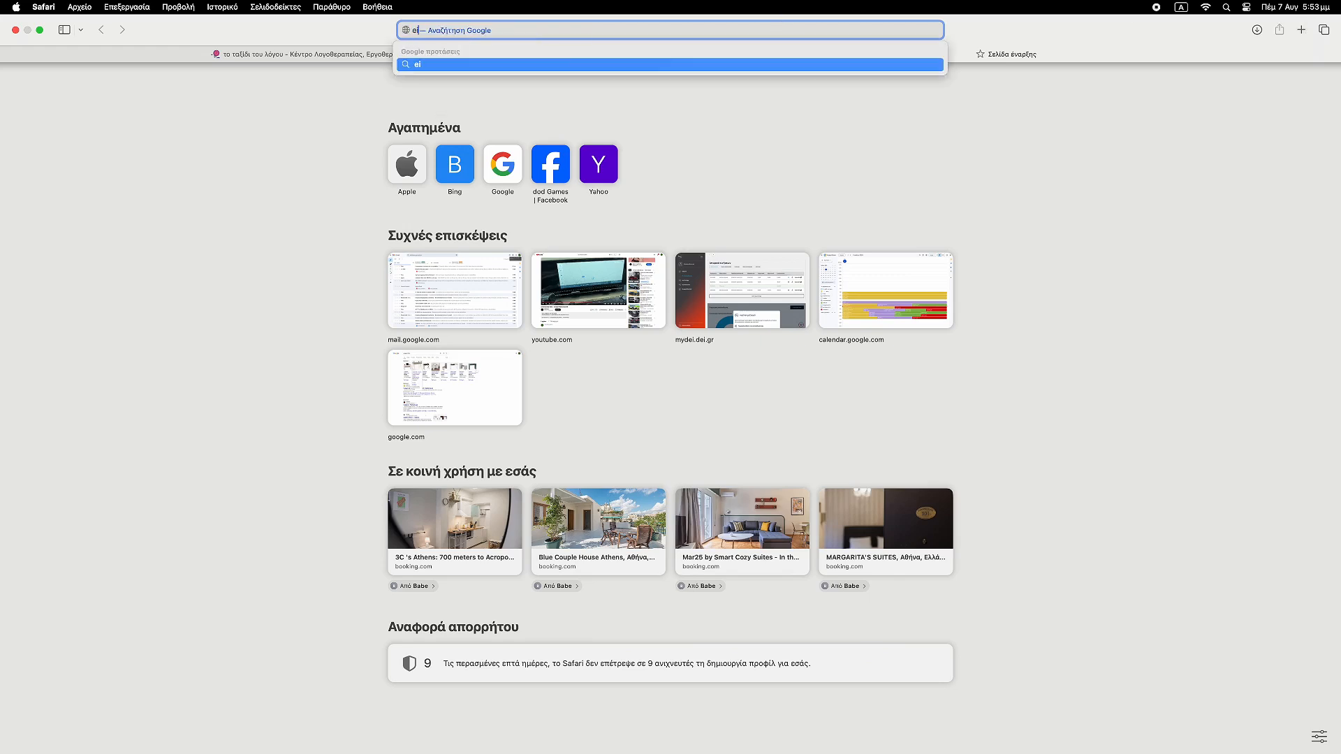
pyautogui.press('BackSpace')
pyautogui.press('BackSpace')
pyautogui.hotkey('ctrl', 'space')
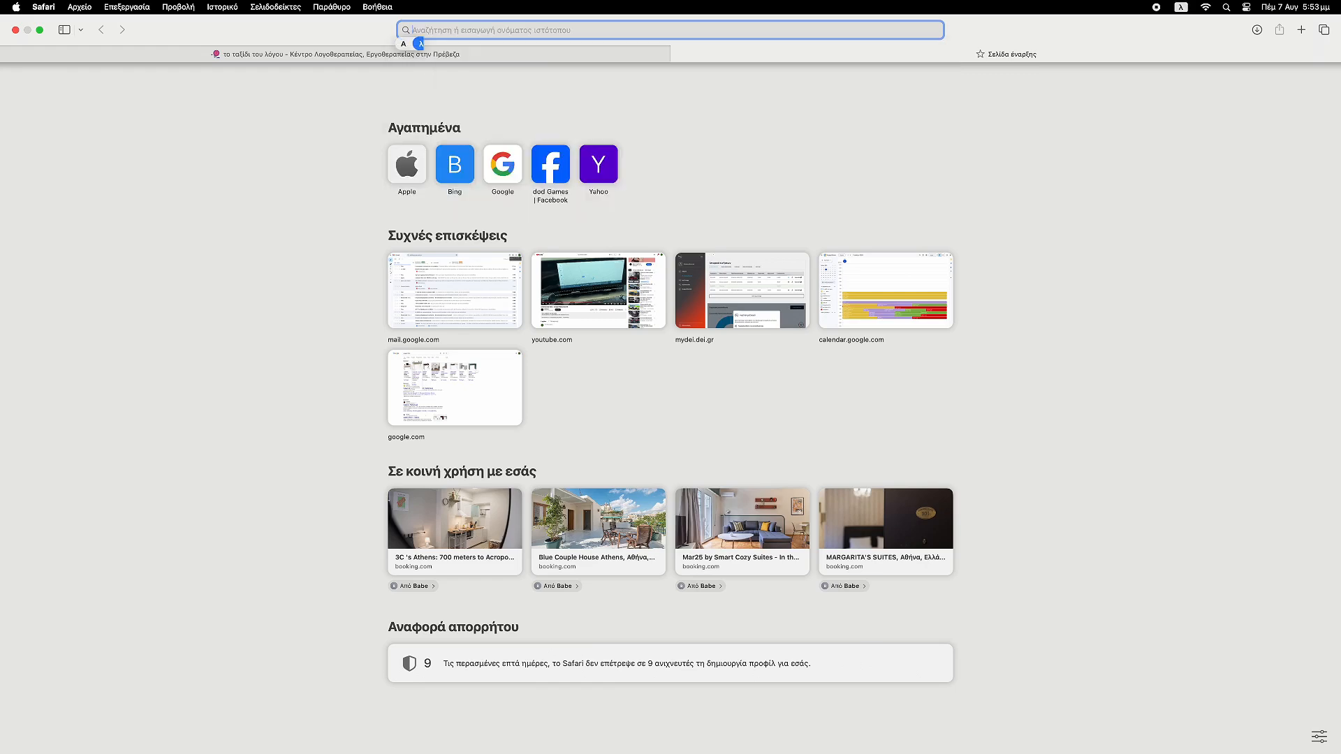
pyautogui.write('ΕΙΔΙΚΕ')
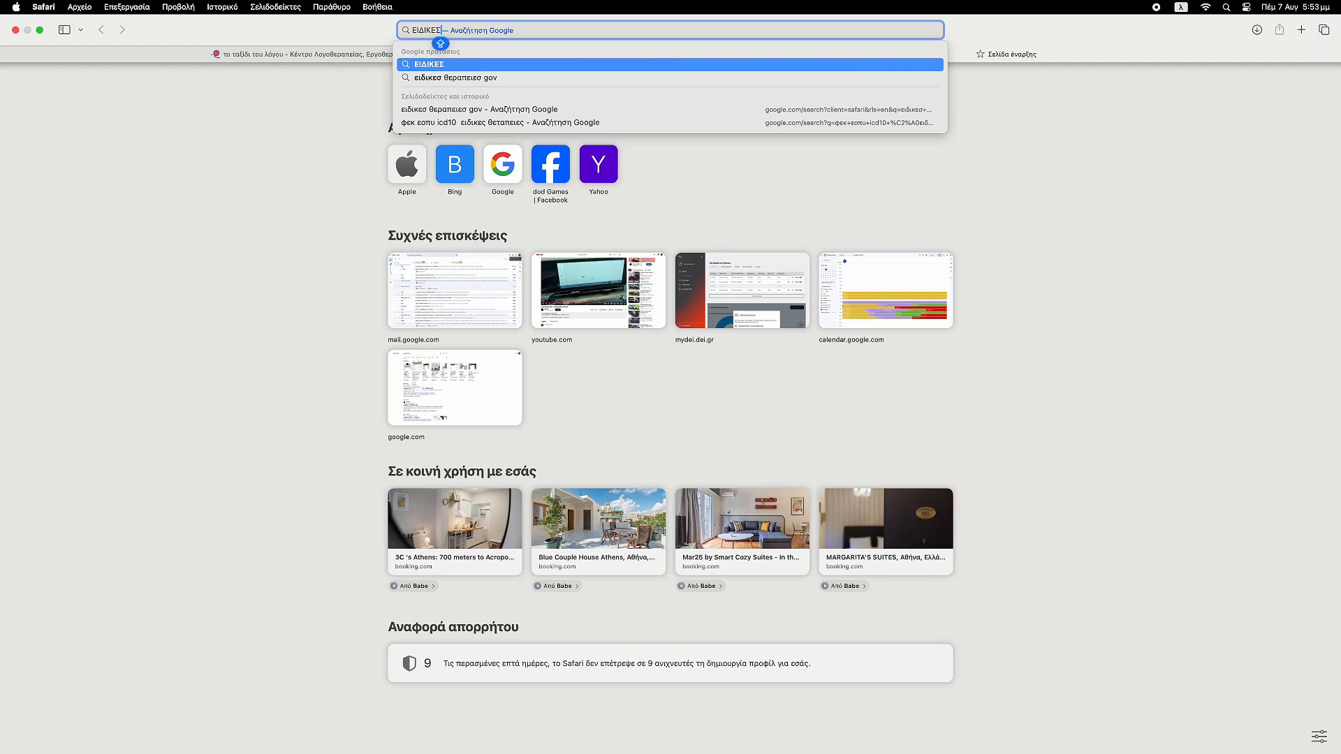
pyautogui.write('Σ ΘΕΡΑΠΕΙΕΣ')
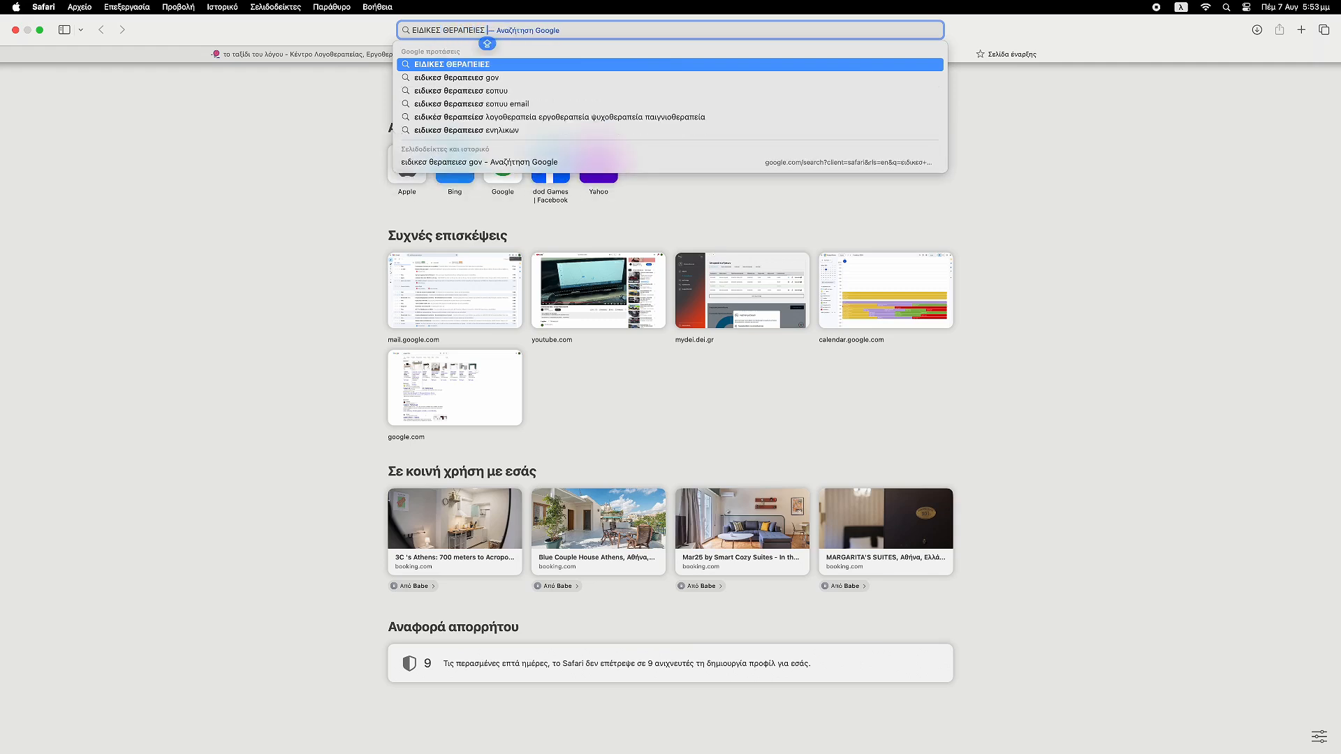
pyautogui.hotkey('ctrl', 'space')
pyautogui.write('go')
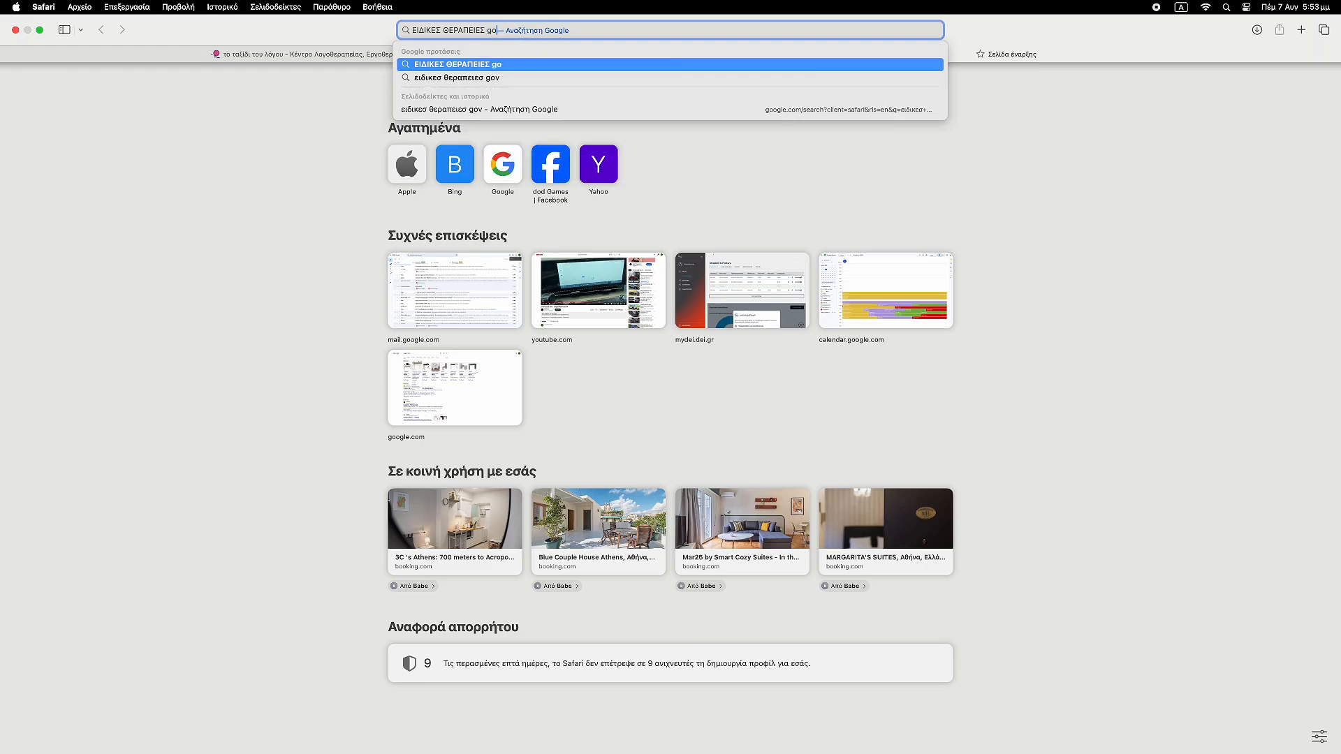
pyautogui.write('v')
pyautogui.press('Return')
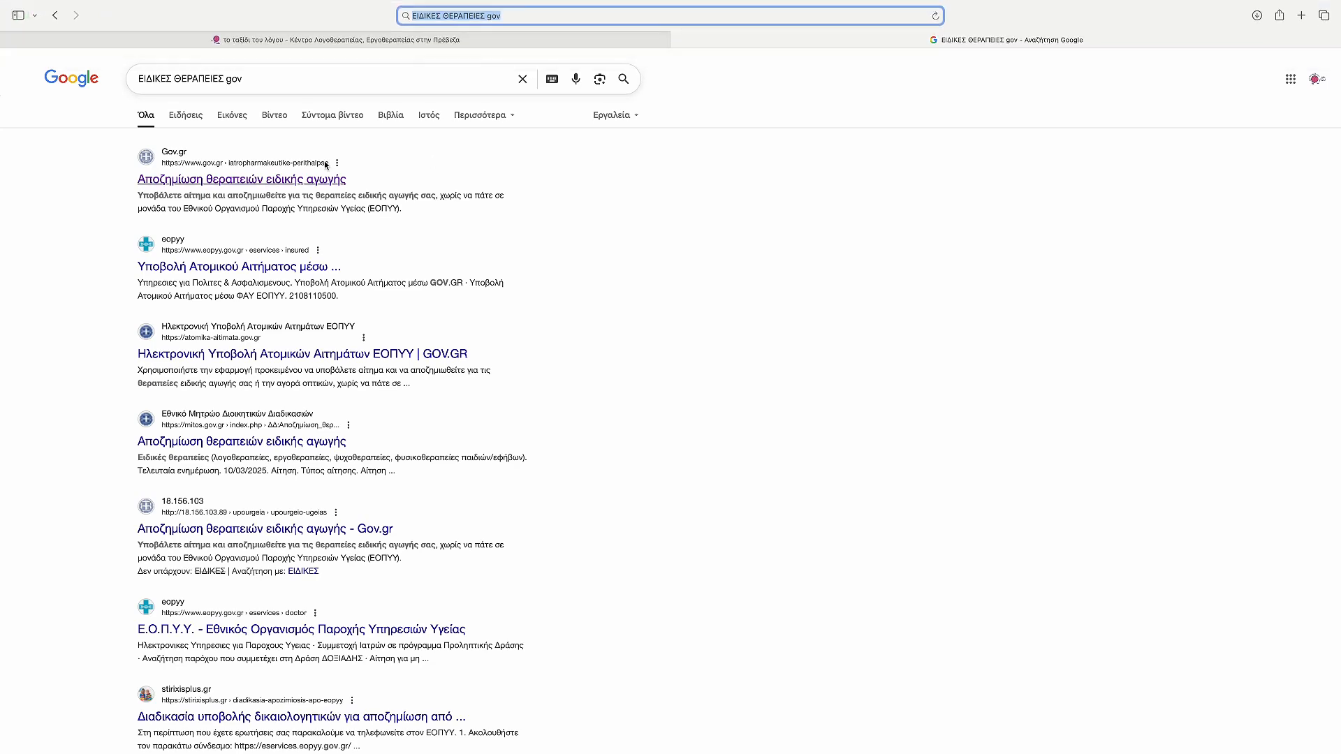
# Open the Gov.gr result "Αποζημίωση θεραπειών ειδικής αγωγής" and enter the service from its page.
pyautogui.click(312, 182)
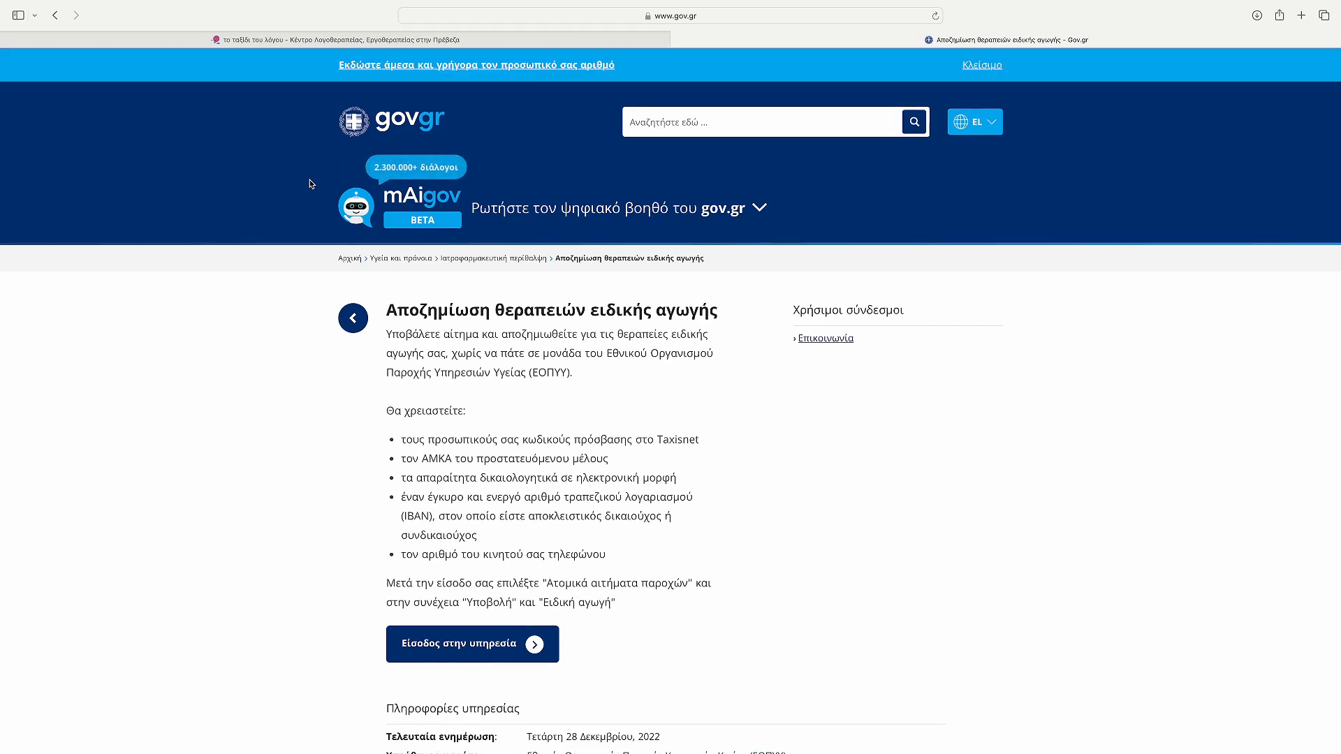
pyautogui.scroll(-2, 311, 184)
pyautogui.scroll(-3, 312, 184)
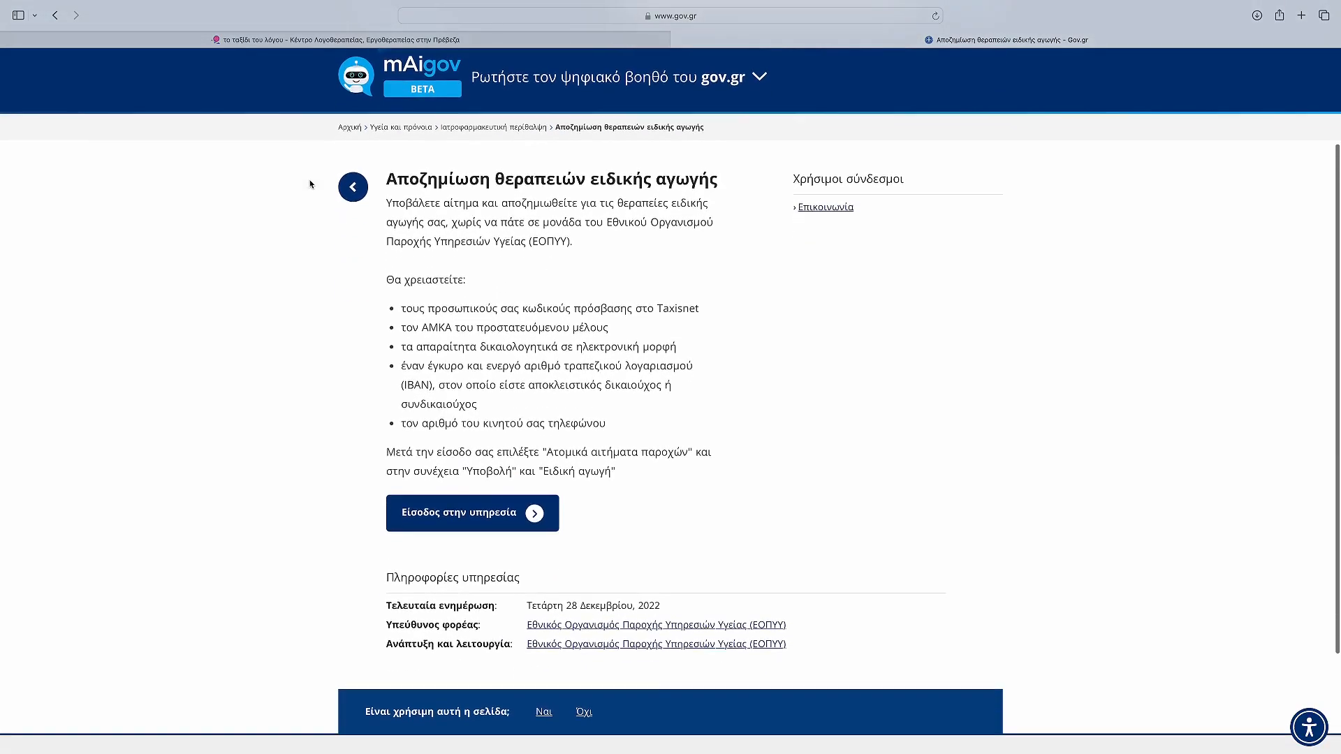
pyautogui.click(473, 514)
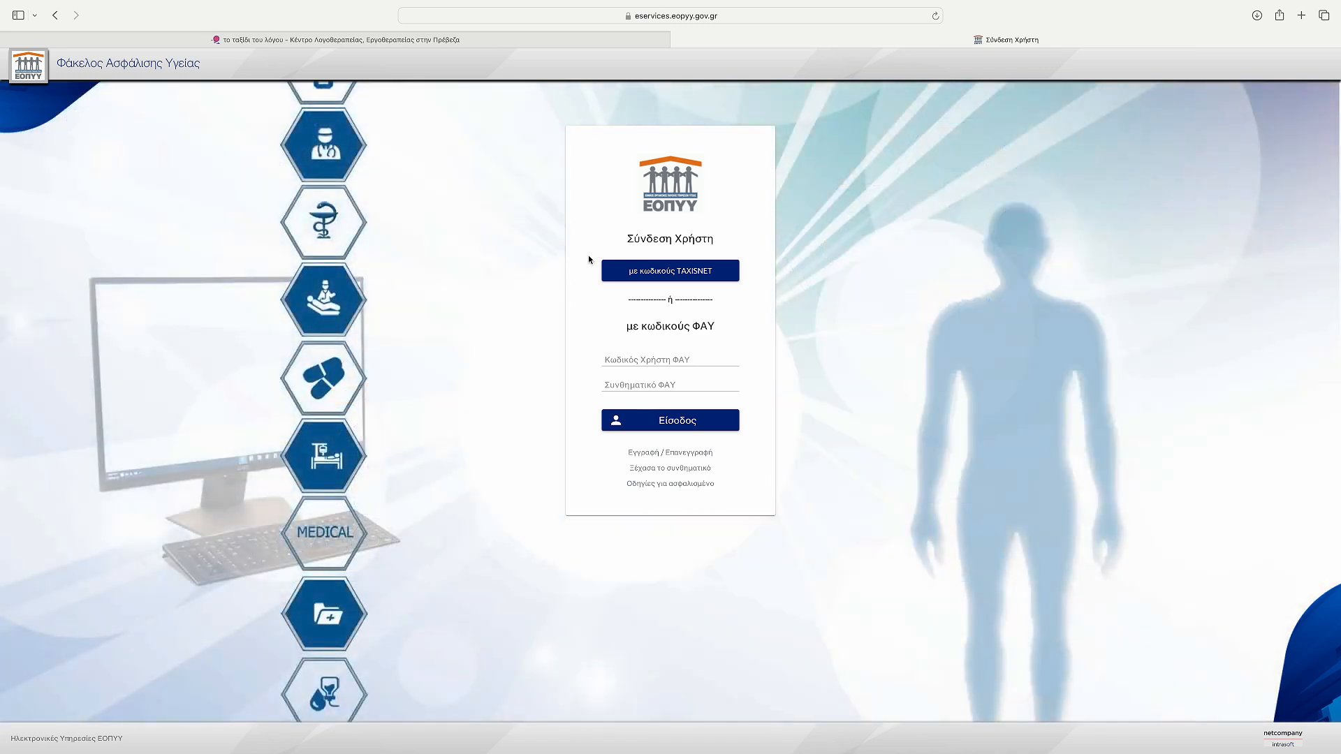
# Sign in with the TAXISNET username and password without saving the password, consent to the data access, and enter with the insured person's ΑΜΚΑ.
pyautogui.click(657, 271)
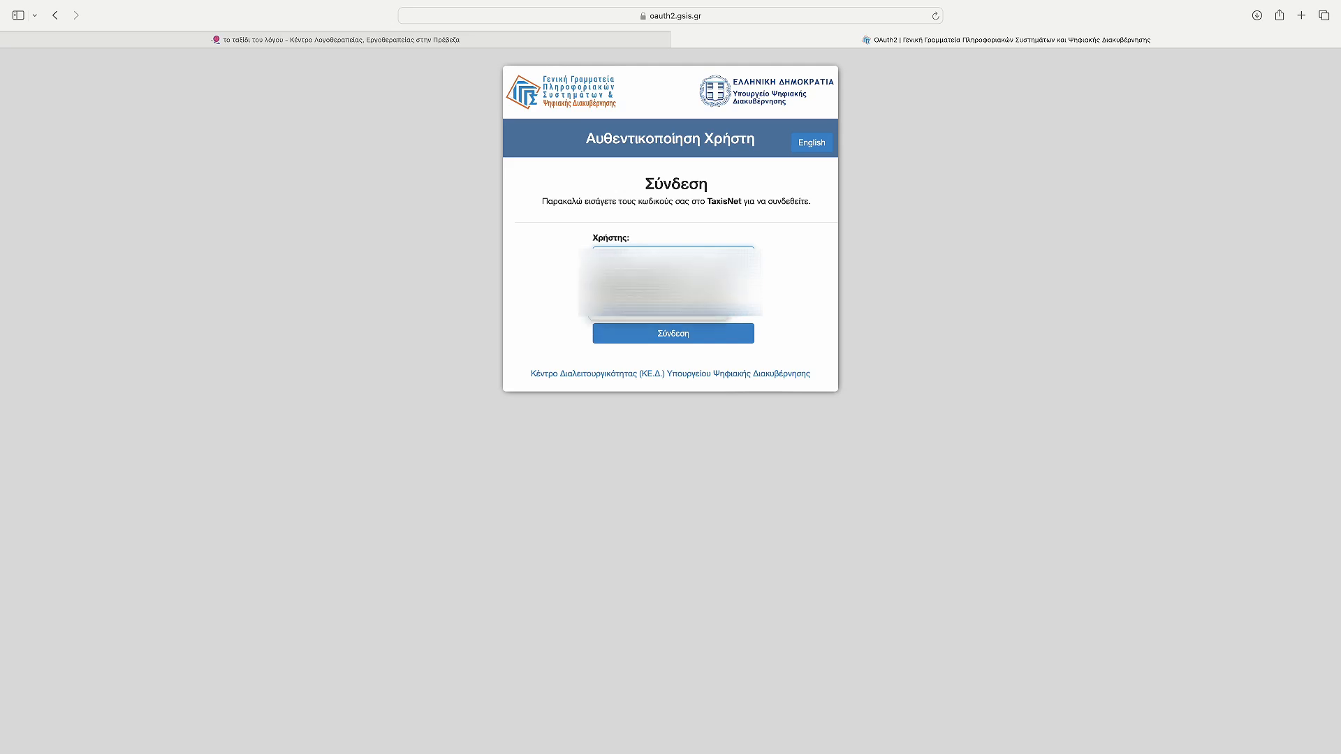
pyautogui.press('Tab')
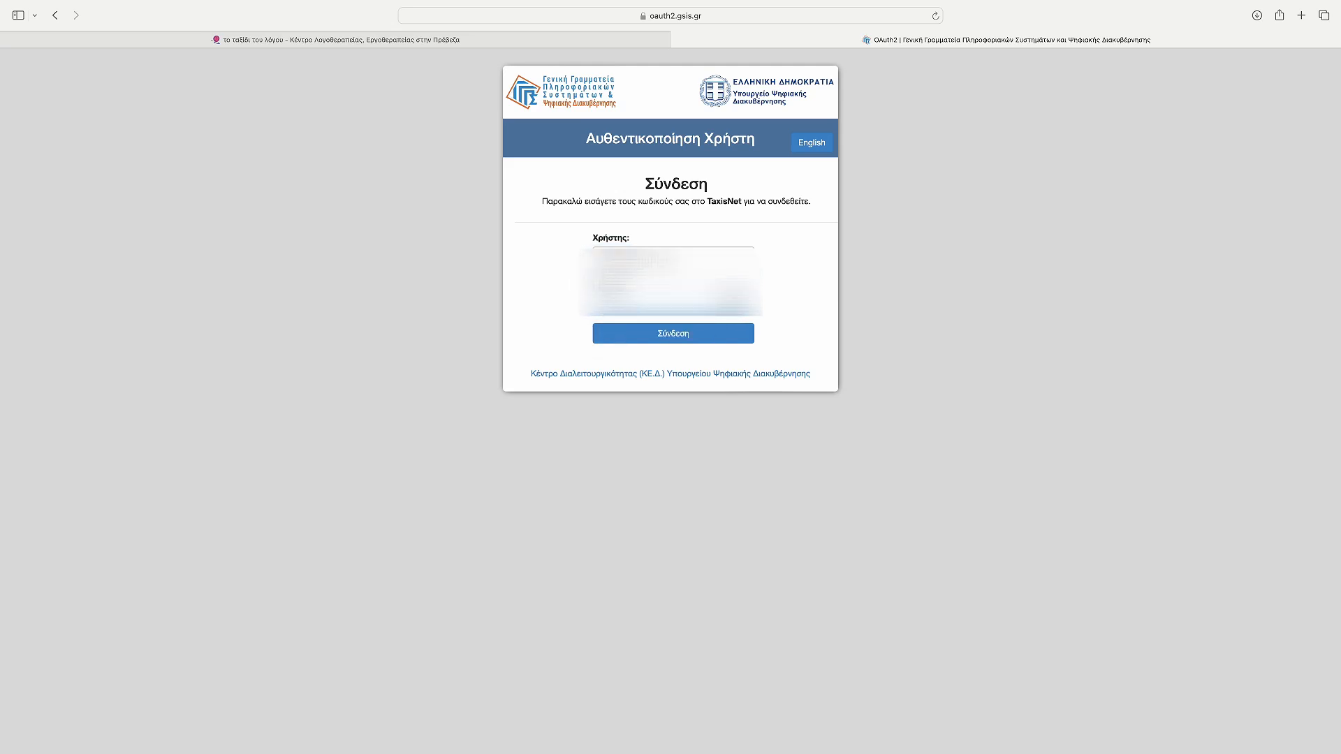
pyautogui.click(665, 337)
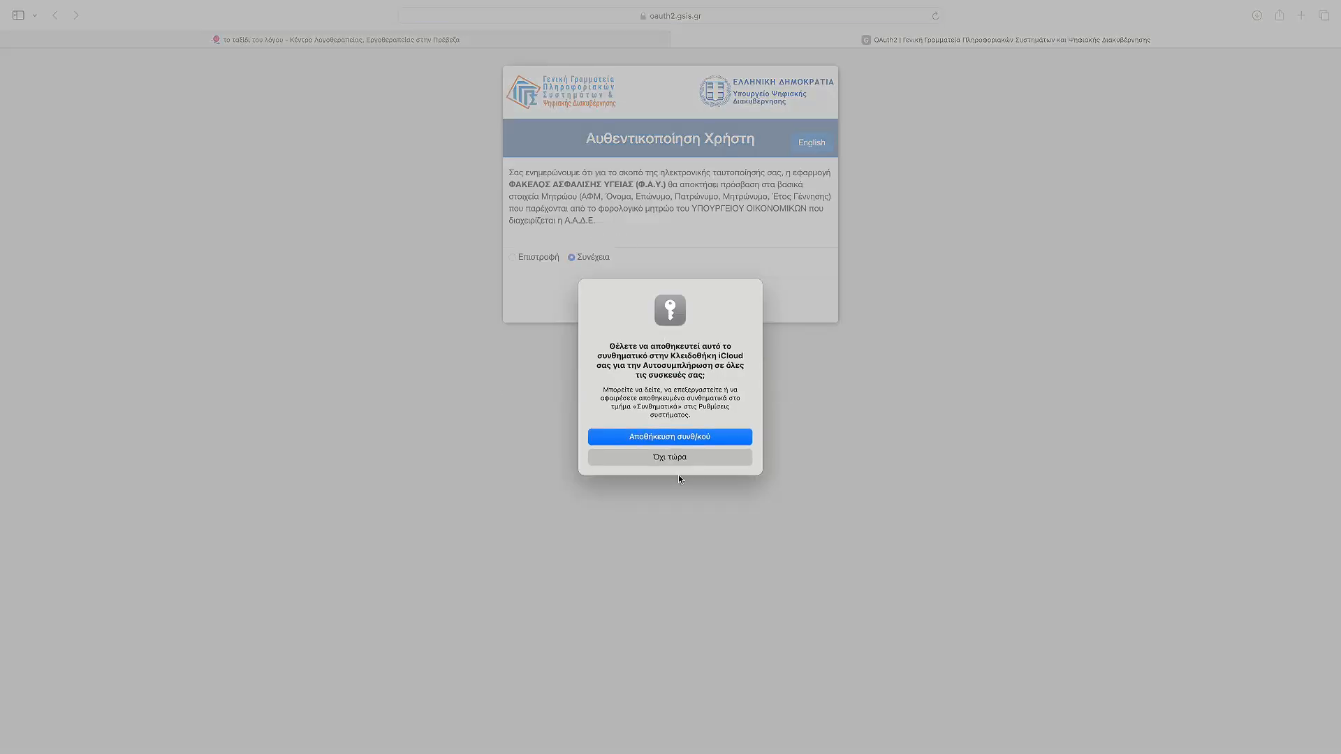
pyautogui.click(671, 458)
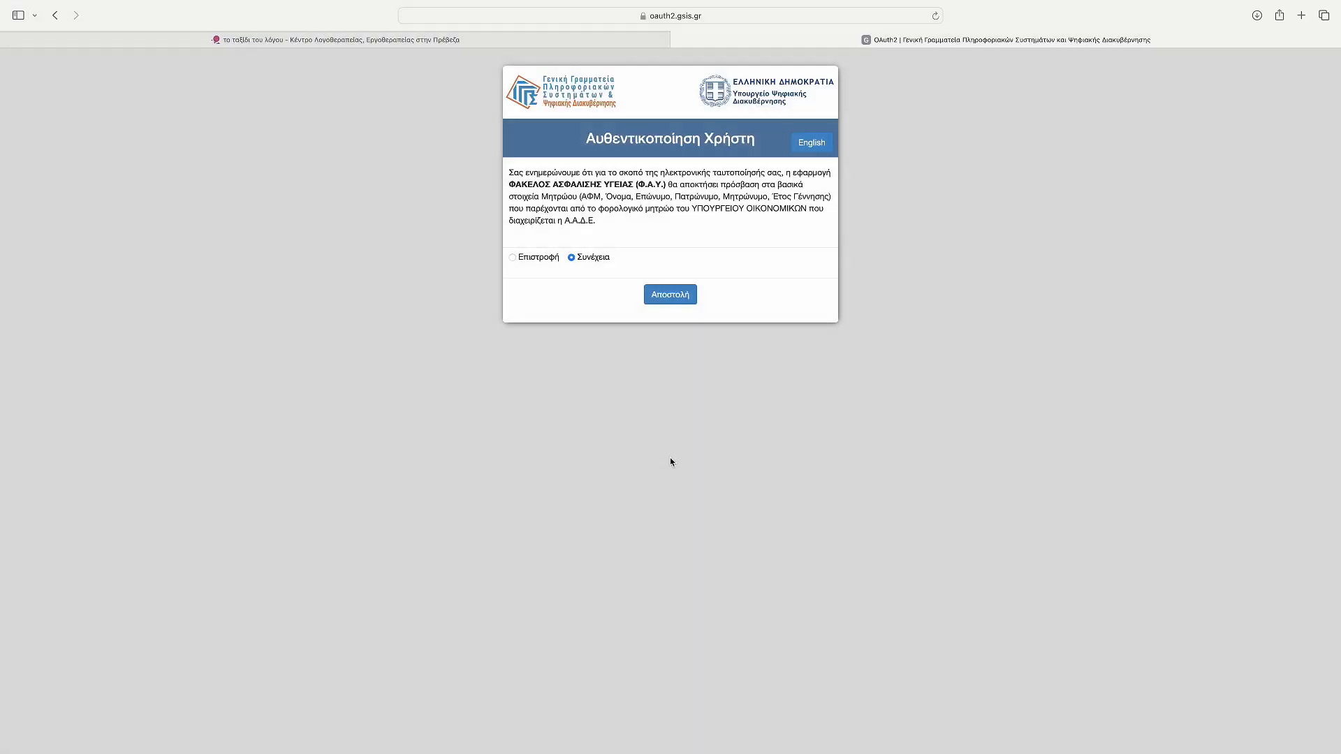
pyautogui.click(672, 300)
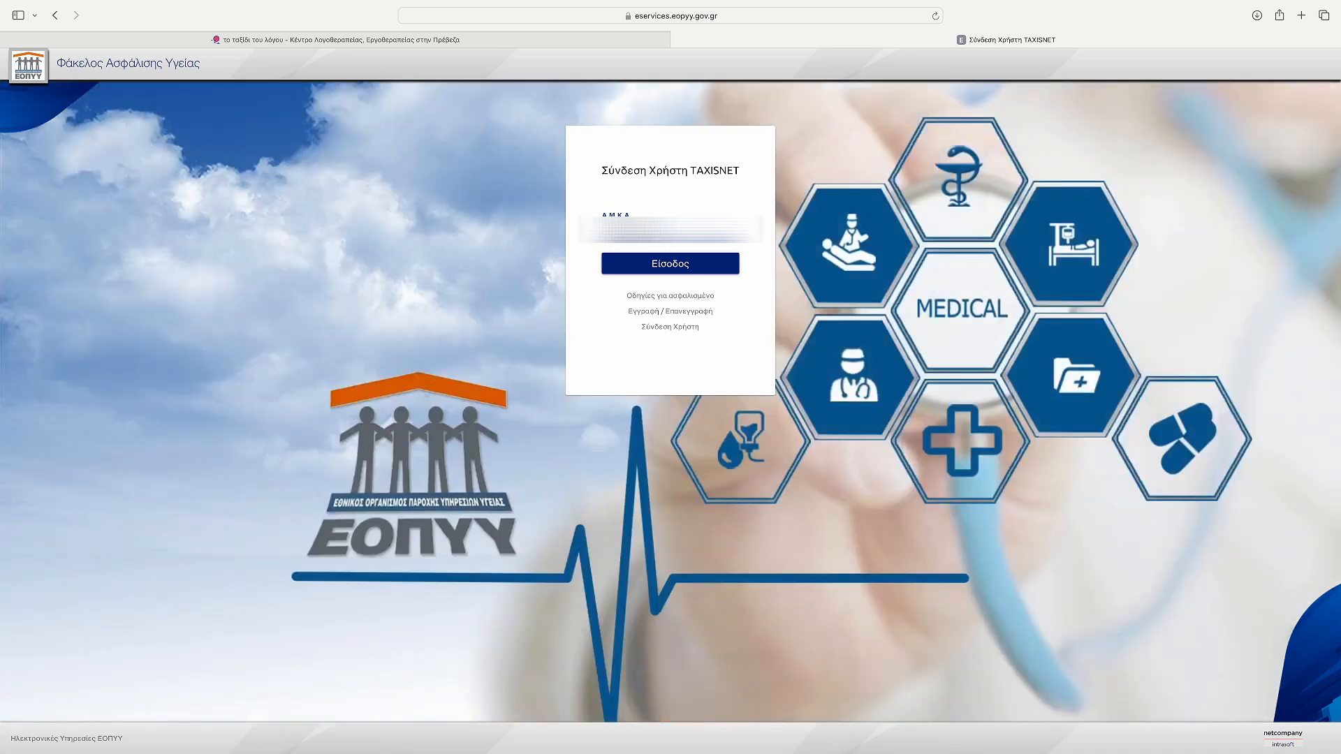
pyautogui.click(664, 251)
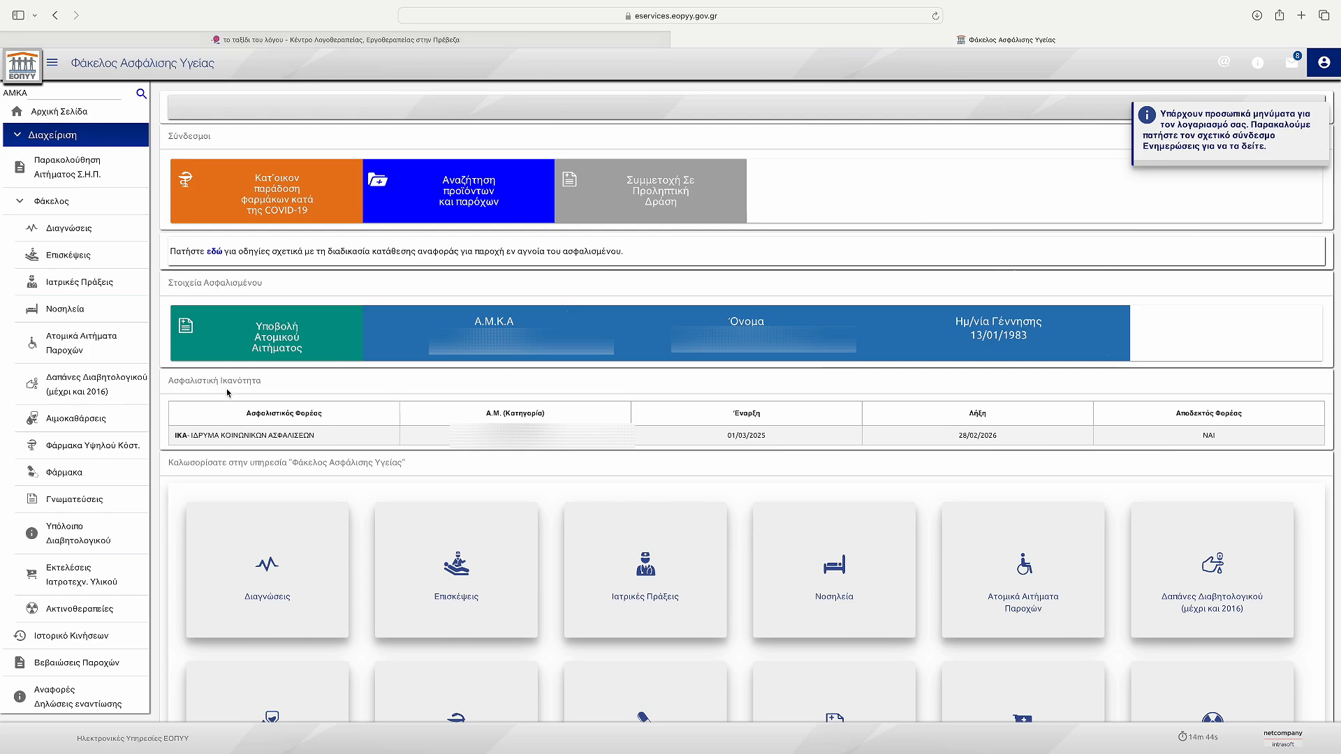
# Start a new individual request (Υποβολή Ατομικού Αιτήματος) and set its Θέμα Αιτήματος to ΕΙΔΙΚΗ ΑΓΩΓΗ.
pyautogui.click(273, 335)
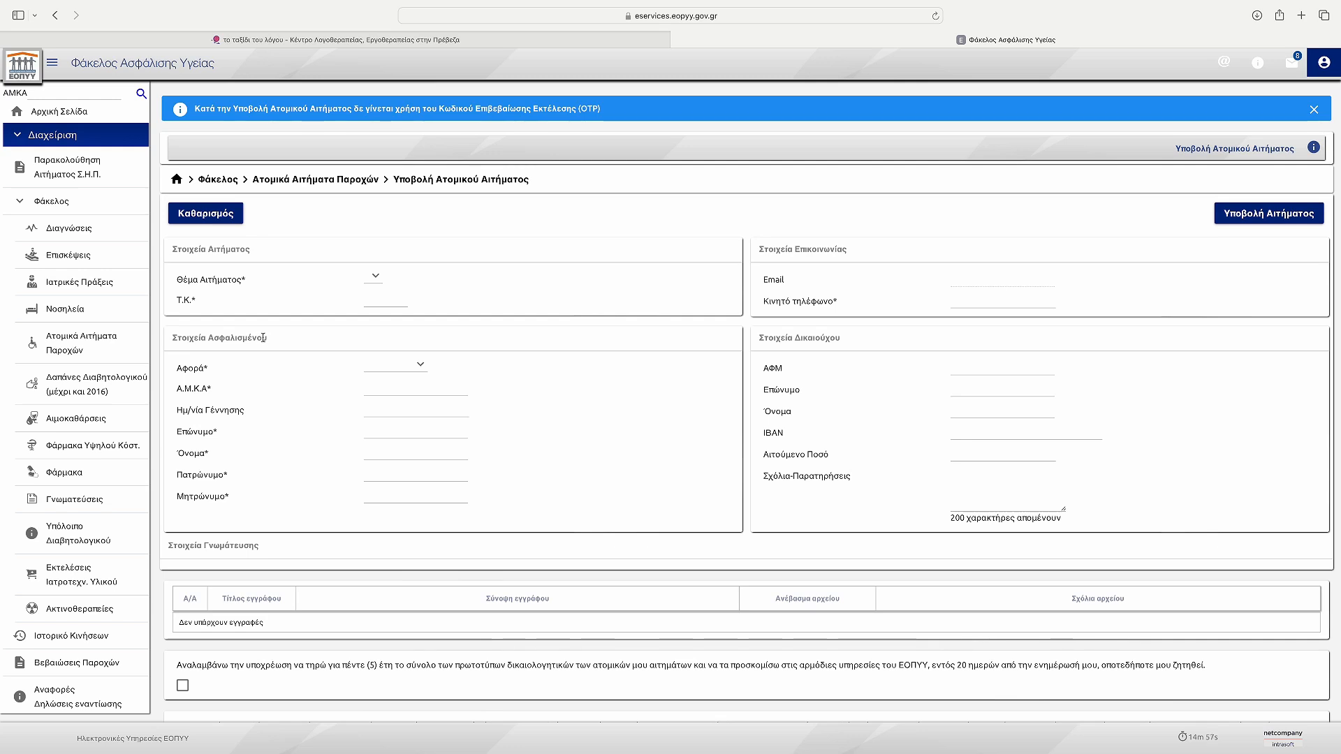
pyautogui.click(381, 282)
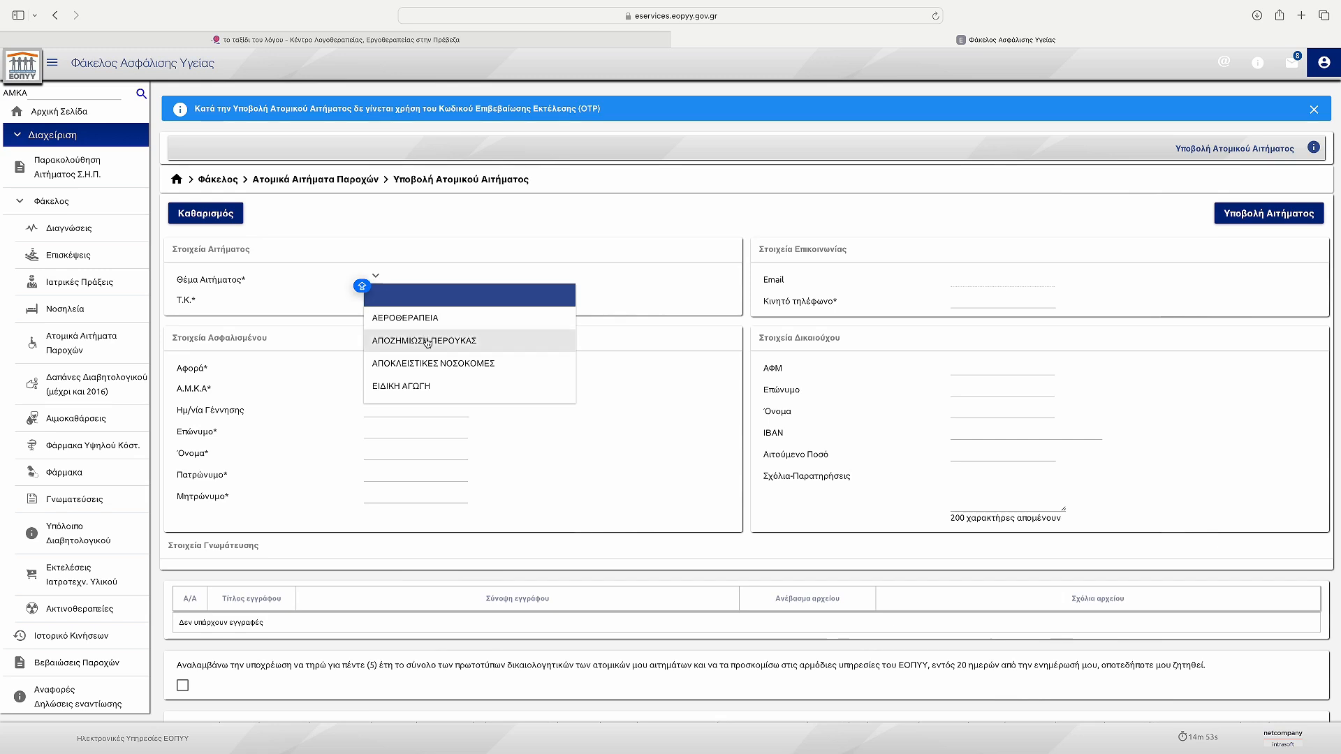
pyautogui.scroll(-2, 441, 349)
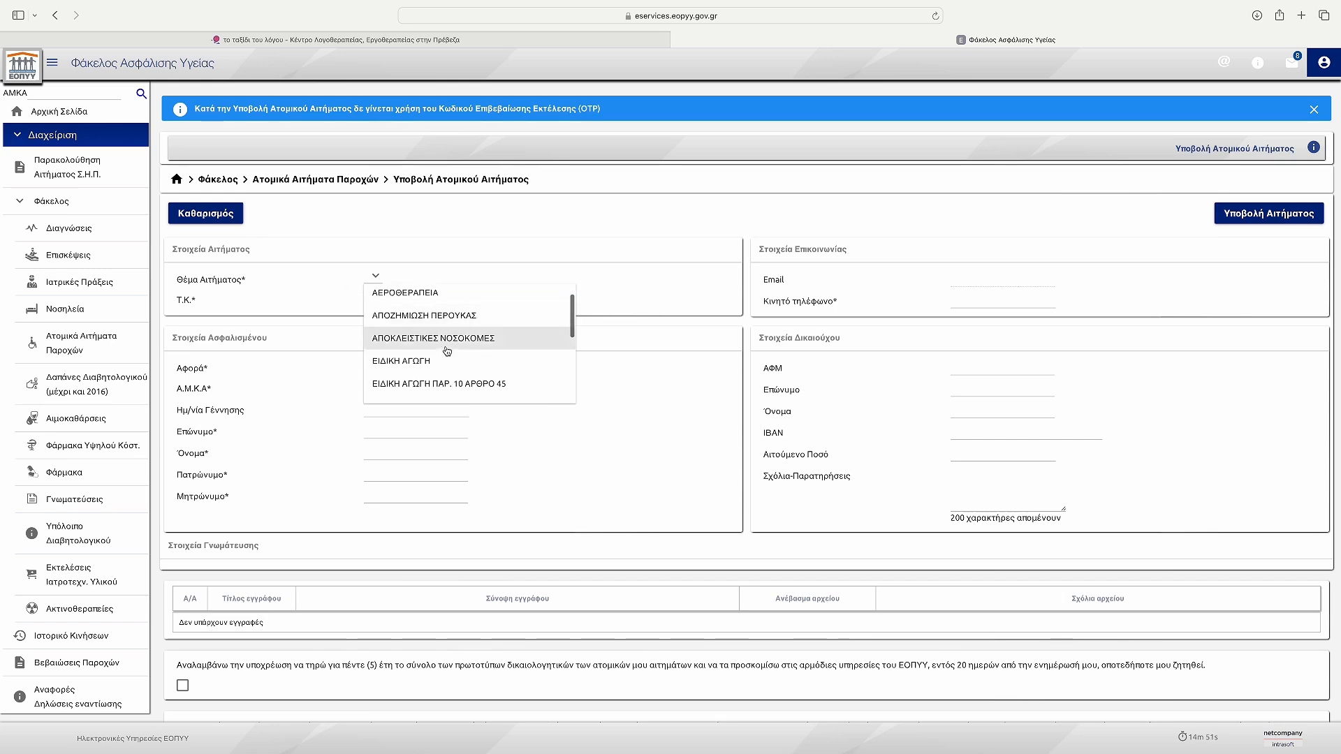
pyautogui.click(423, 338)
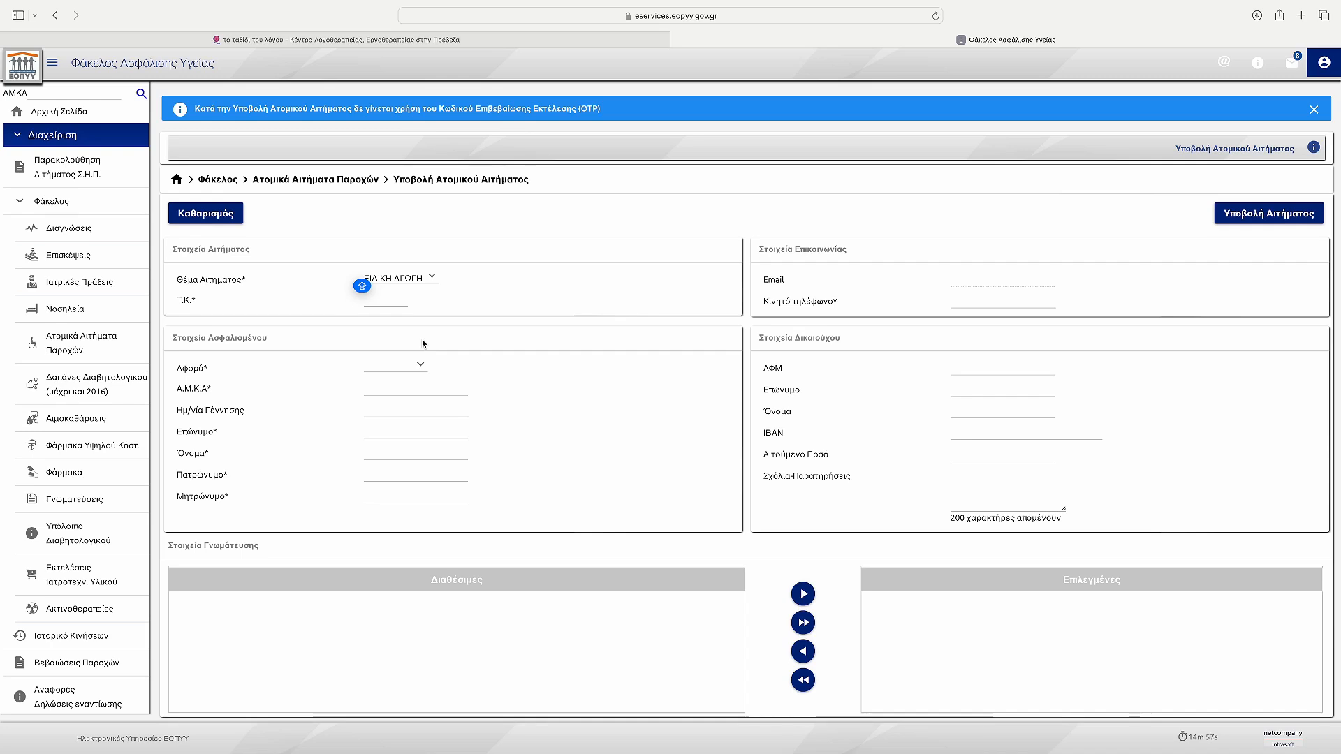
# Set Αφορά in the insured person's details to Ανήλικο μέλος.
pyautogui.scroll(-1, 422, 343)
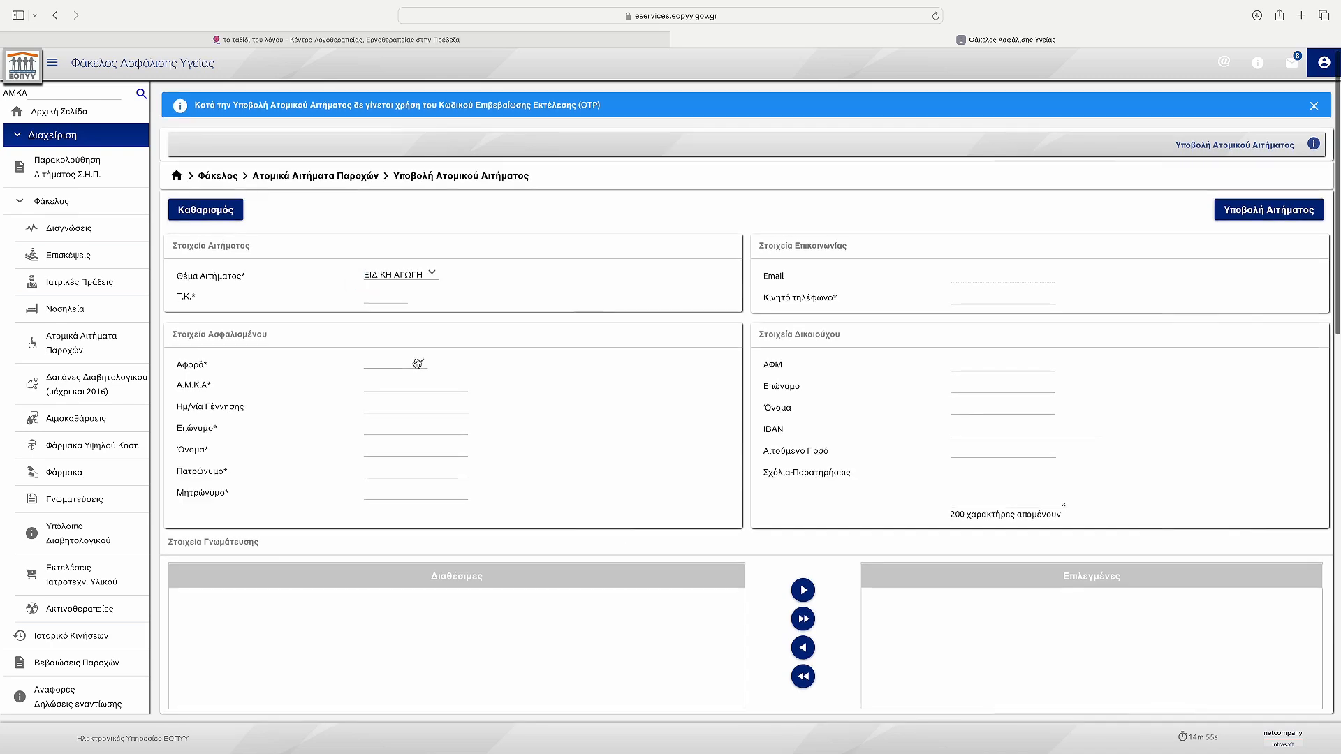
pyautogui.click(418, 363)
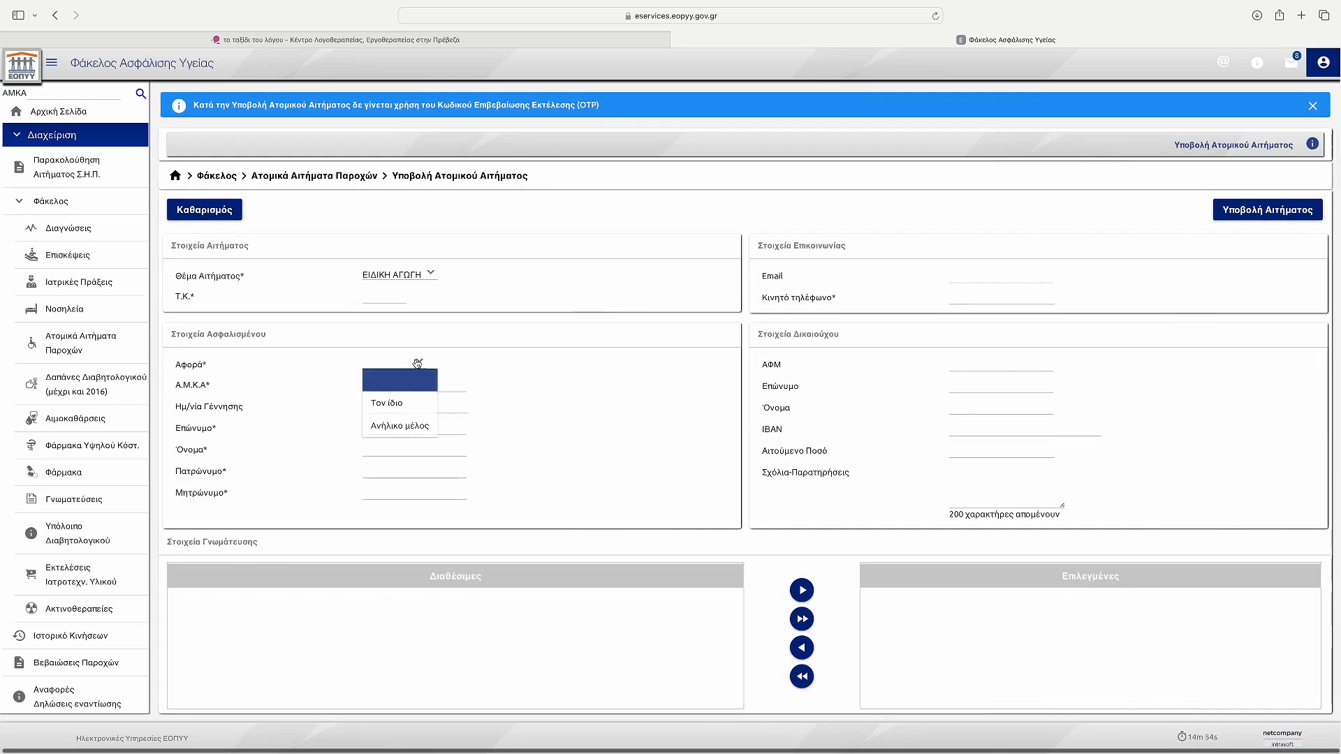
pyautogui.click(418, 426)
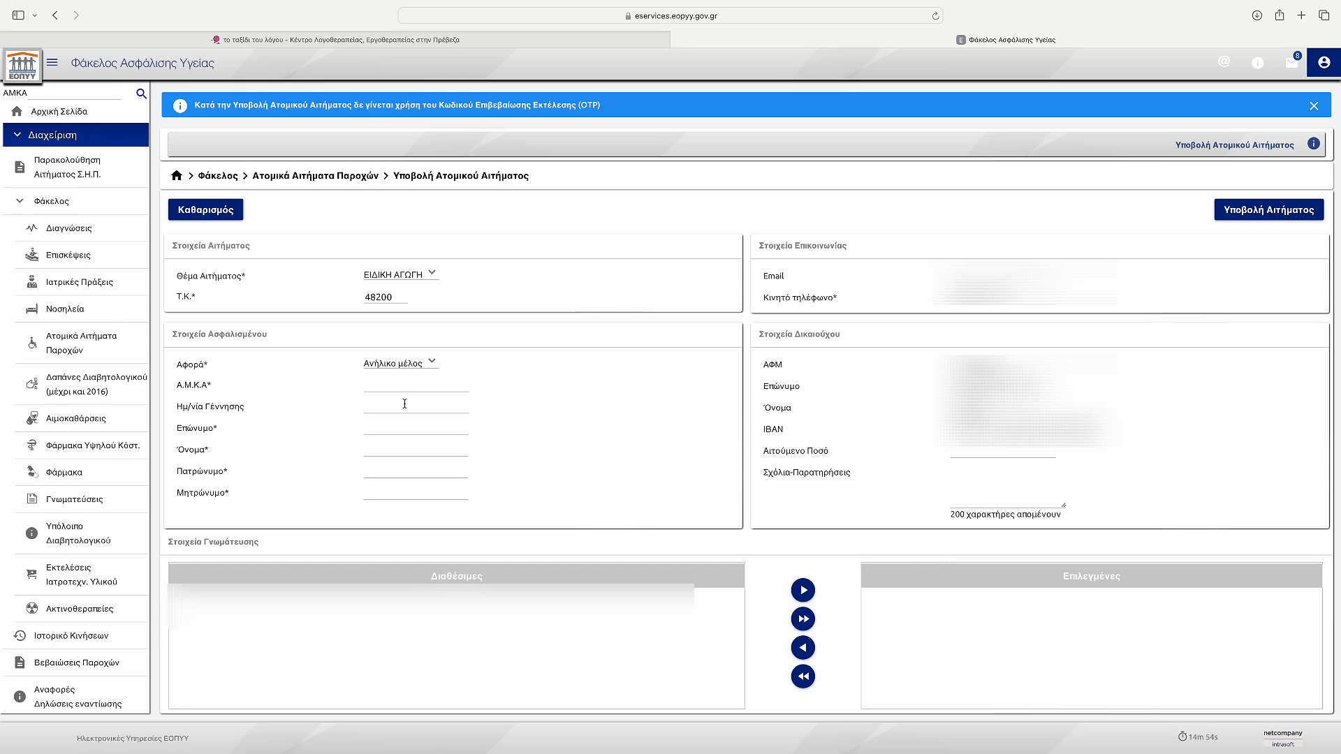
pyautogui.scroll(1, 407, 403)
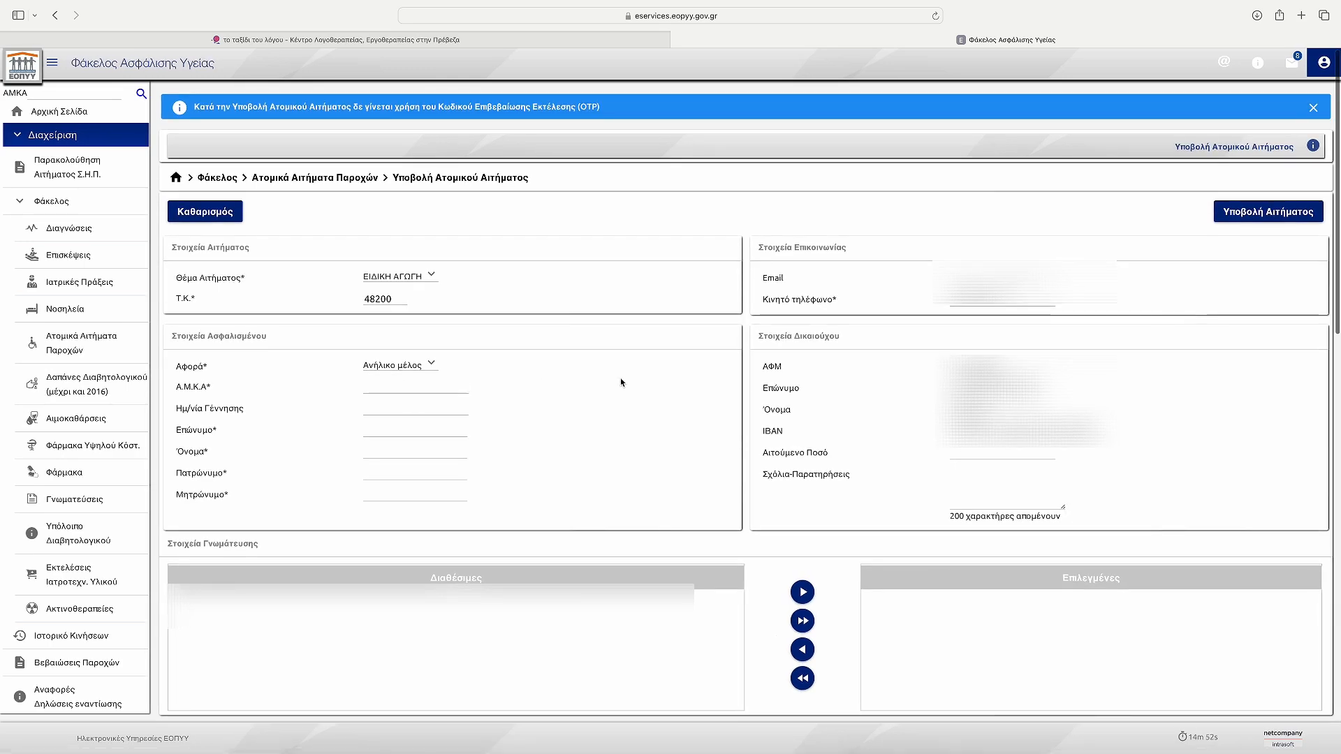
pyautogui.scroll(-1, 593, 383)
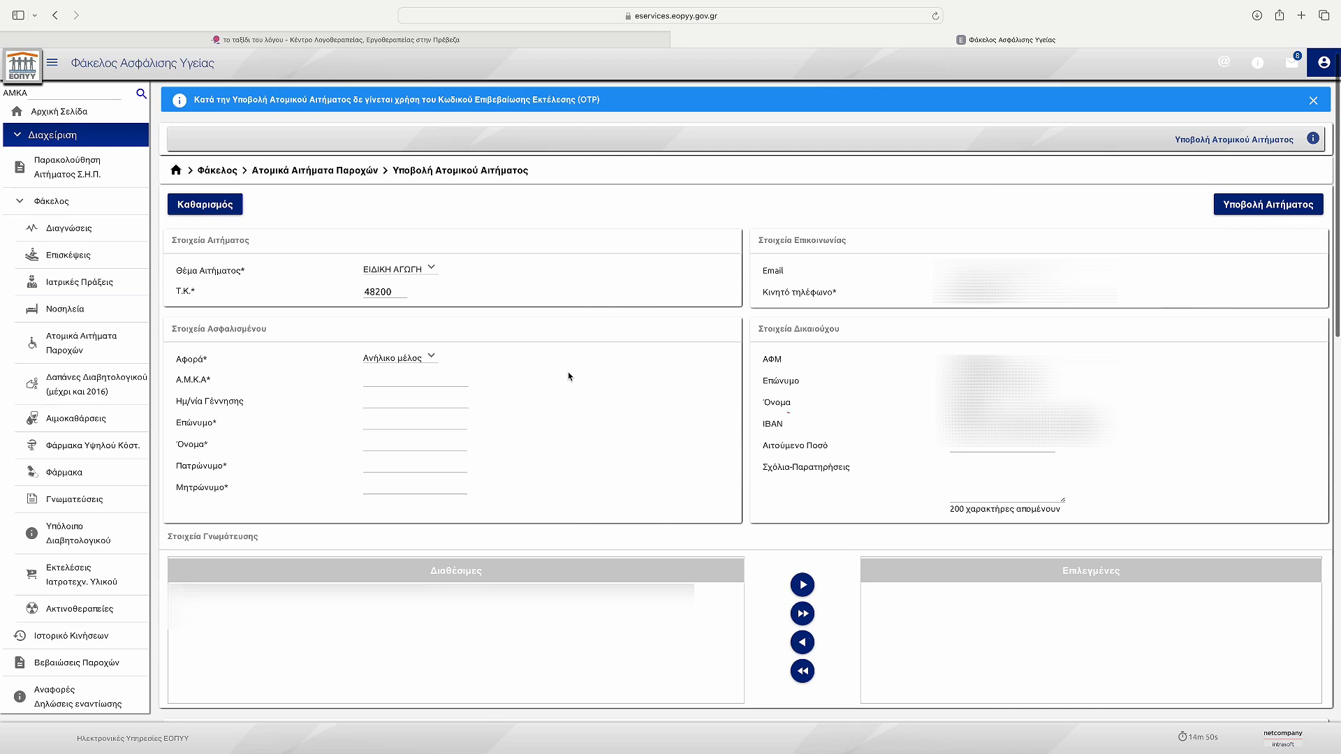
# Fill in the minor's ΑΜΚΑ and set the Αιτούμενο Ποσό to 120.
pyautogui.click(405, 380)
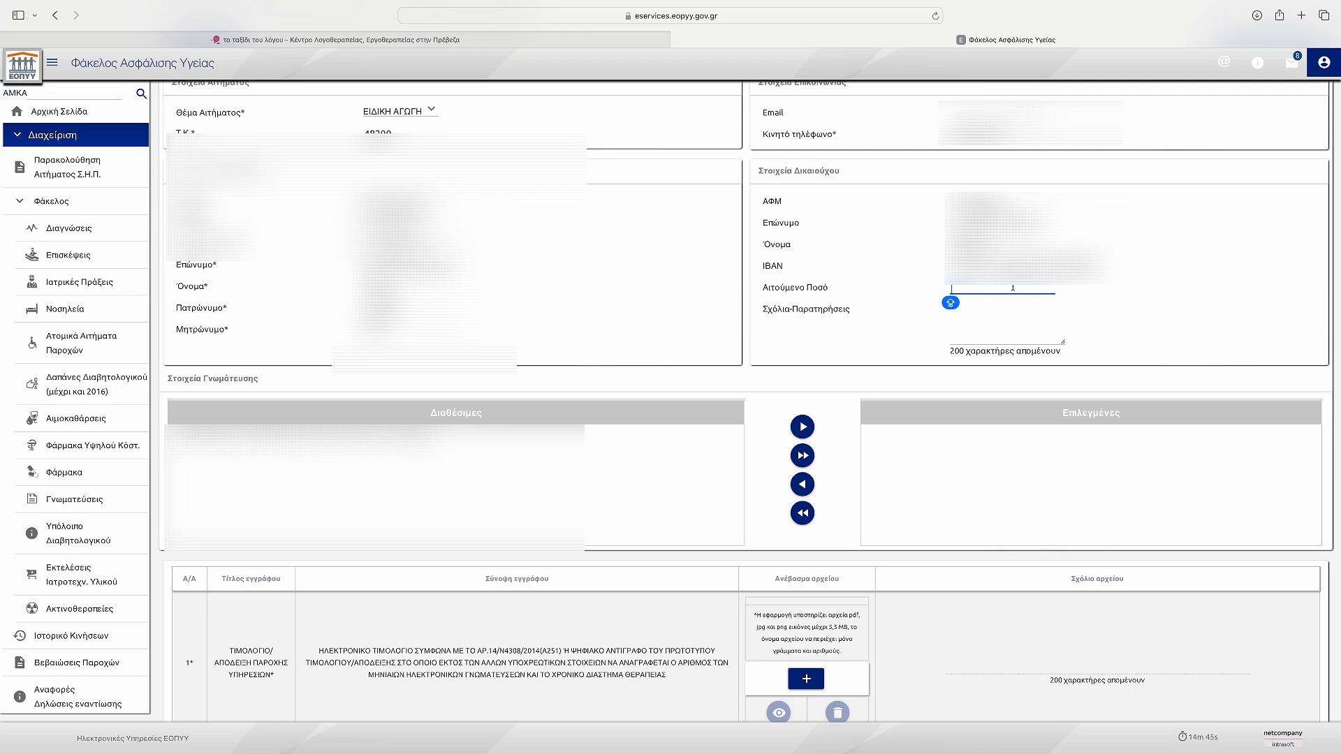
pyautogui.write('120')
pyautogui.click(1198, 321)
# Upload αποδειξη 345.pdf for both required documents: the service invoice/receipt in row 1 and the therapist's certificate in row 2.
pyautogui.scroll(-4, 1198, 321)
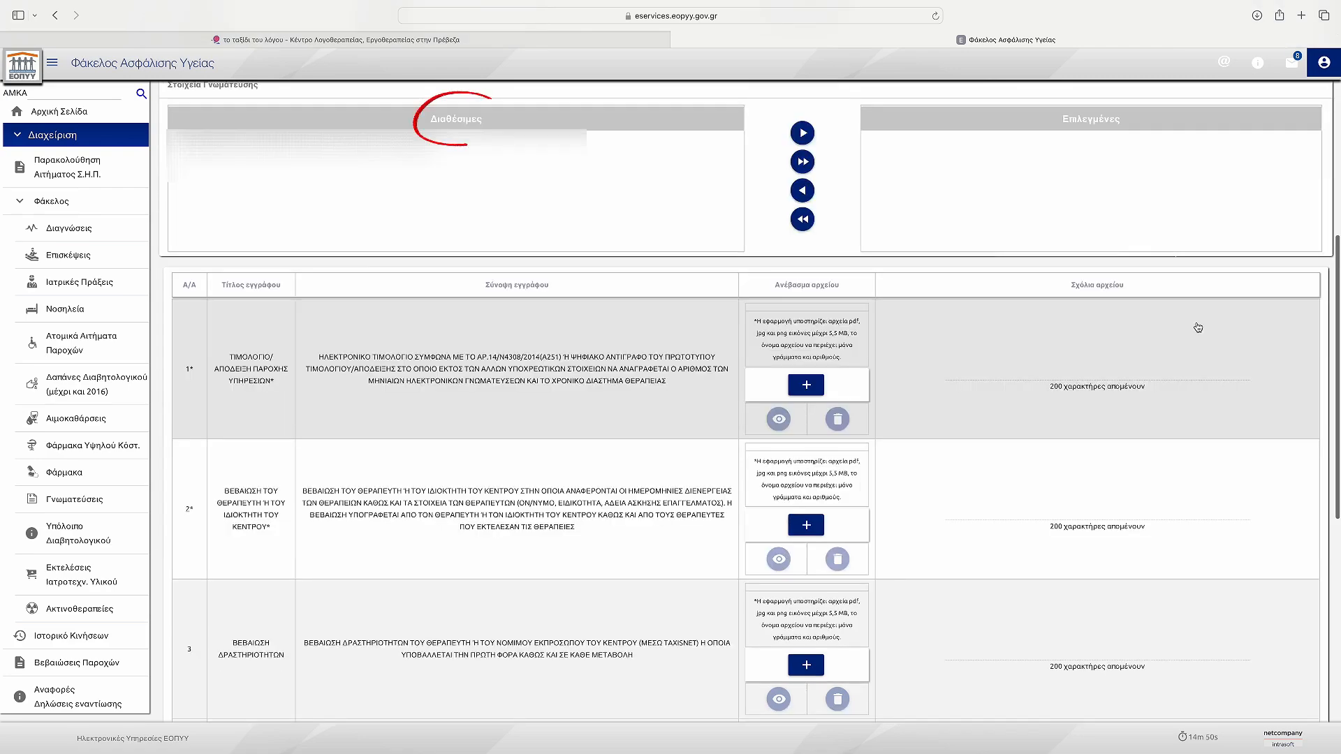
pyautogui.scroll(-2, 1198, 327)
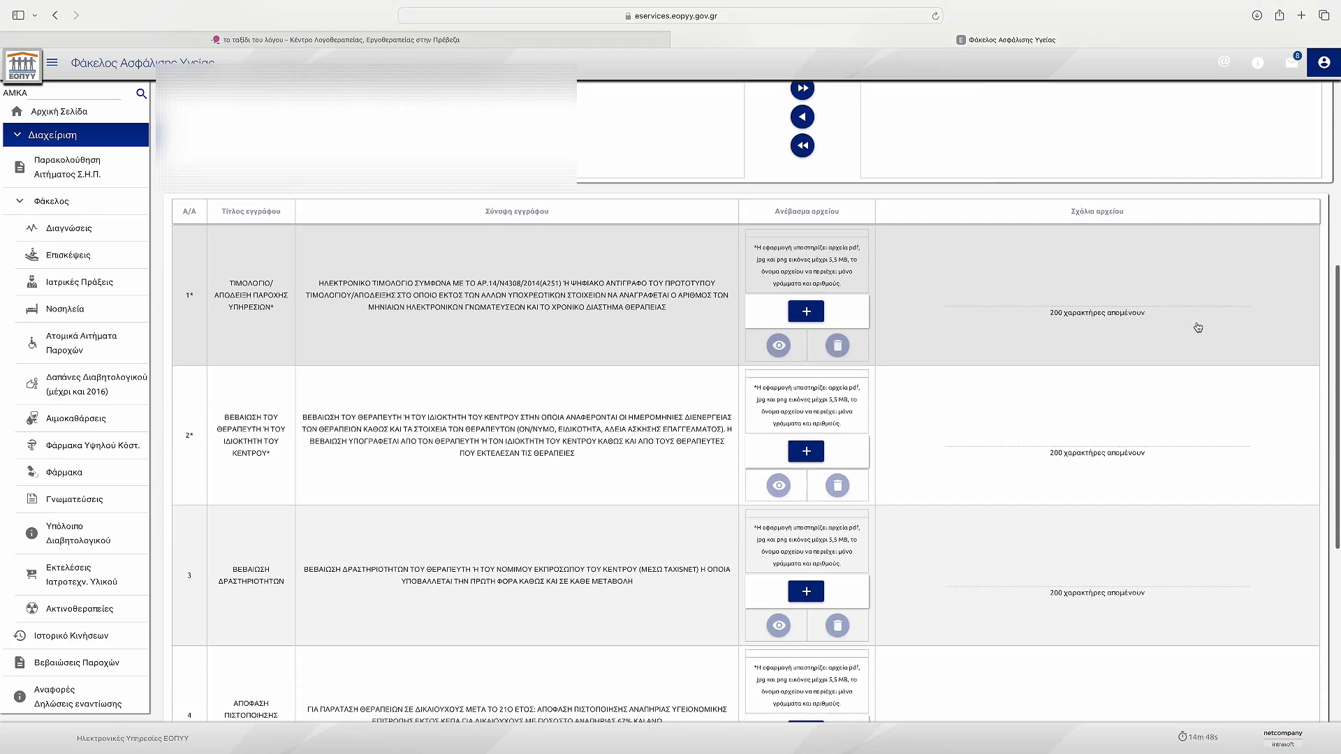
pyautogui.scroll(-1, 1198, 327)
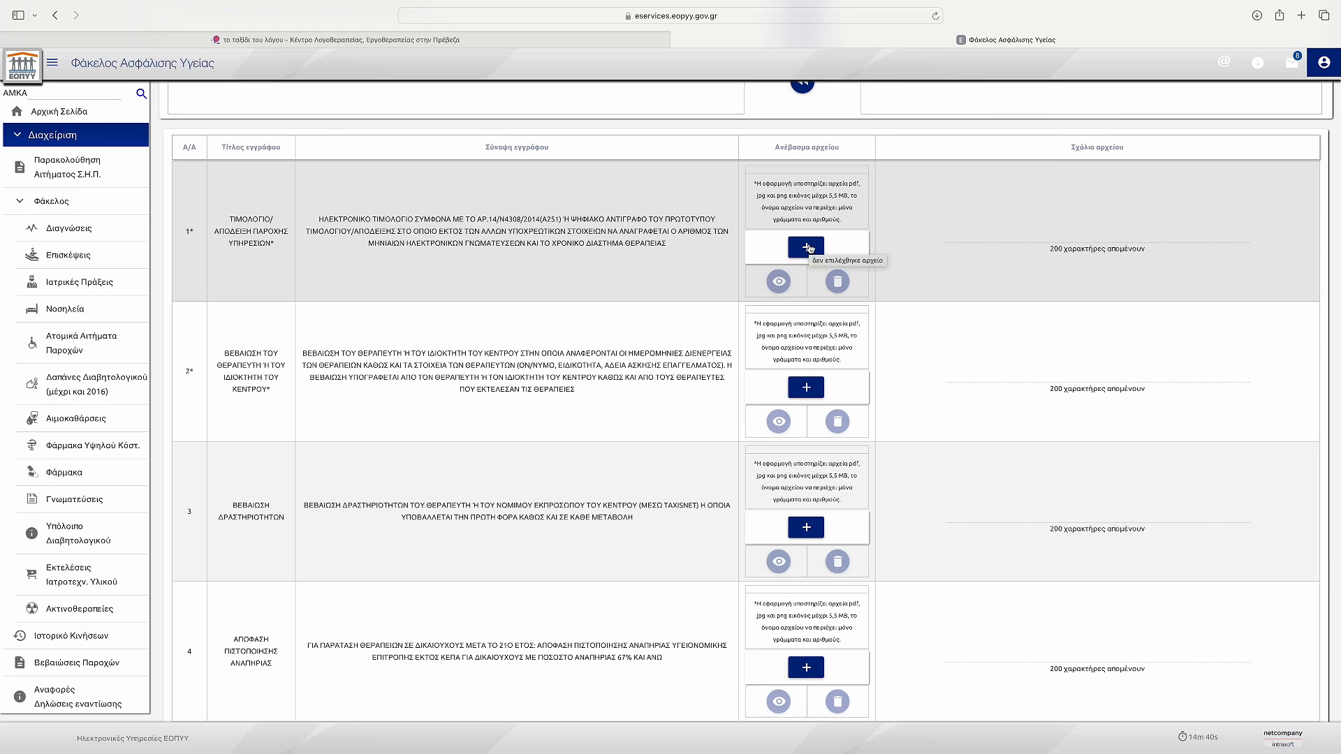
pyautogui.click(807, 247)
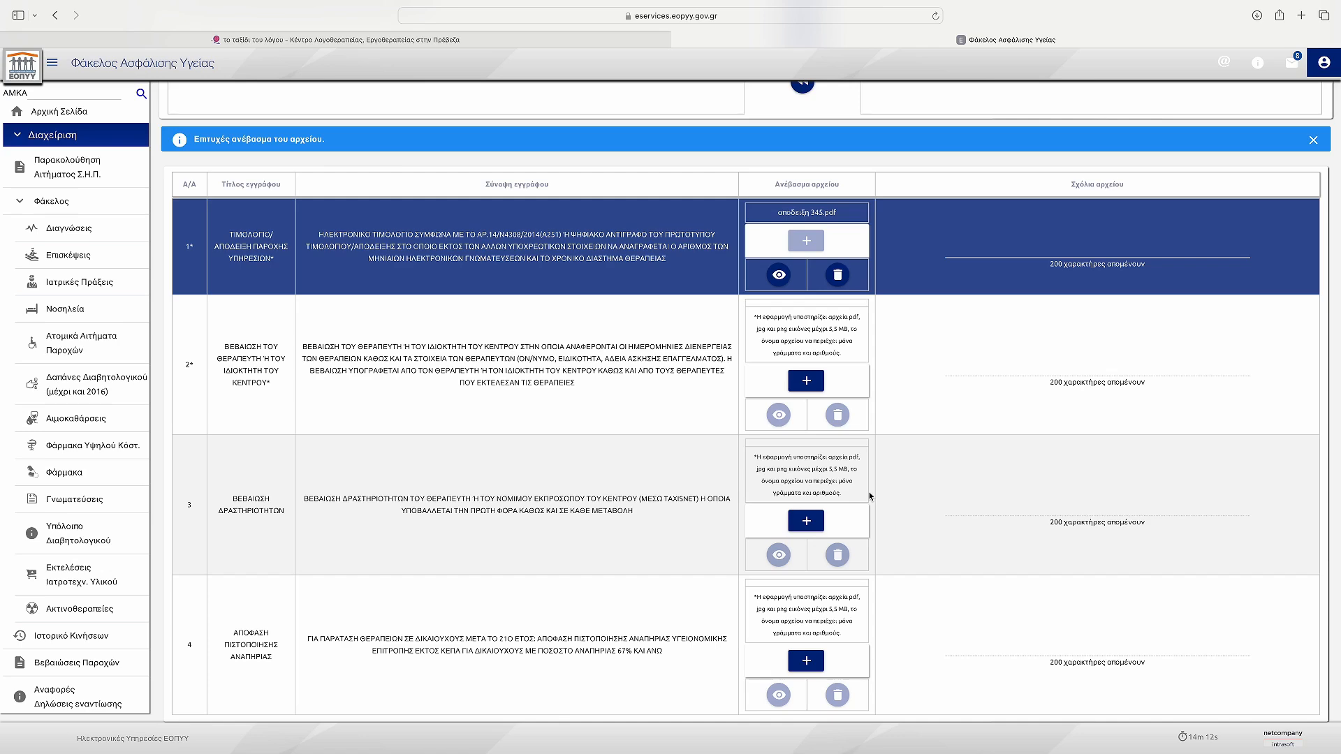
pyautogui.click(806, 381)
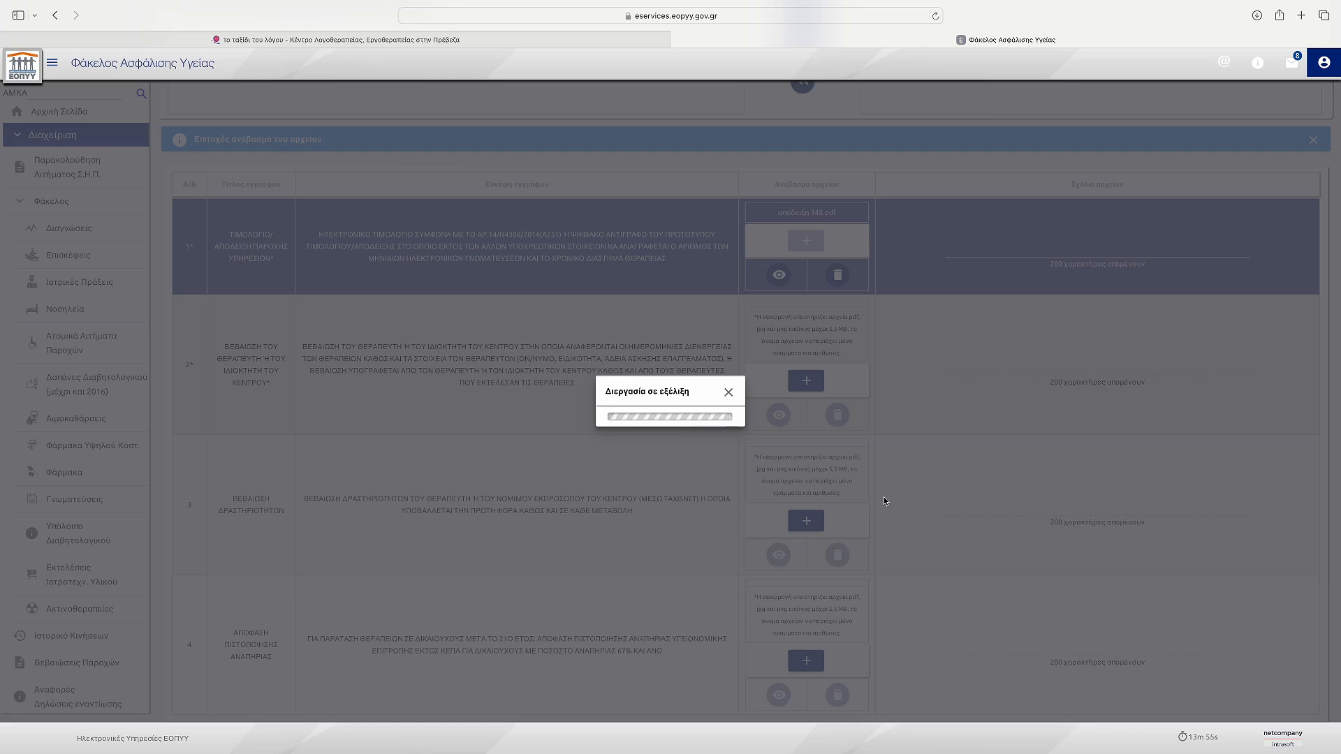
# Upload the therapist's ΜΥΤΡΩΟ PDF as the ΒΕΒΑΙΩΣΗ ΔΡΑΣΤΗΡΙΟΤΗΤΩΝ document in row 3.
pyautogui.scroll(-3, 884, 503)
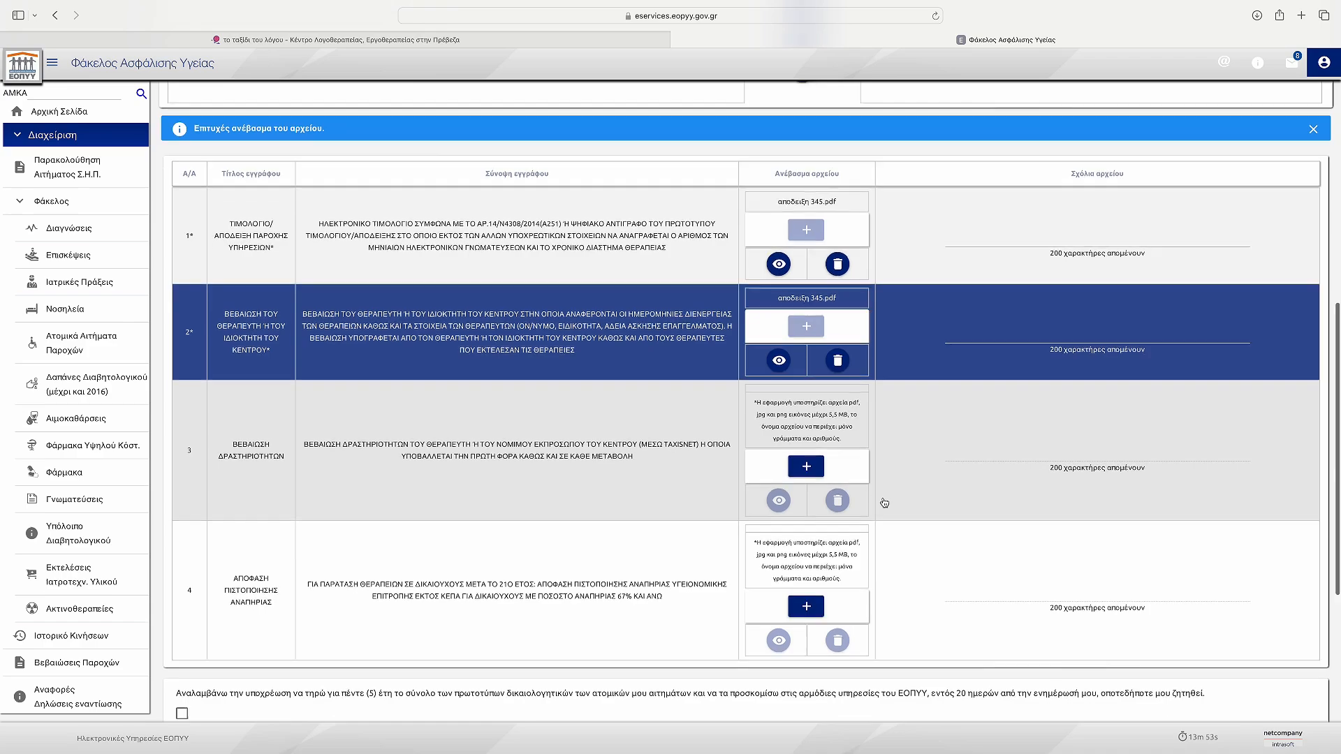
pyautogui.scroll(-1, 884, 503)
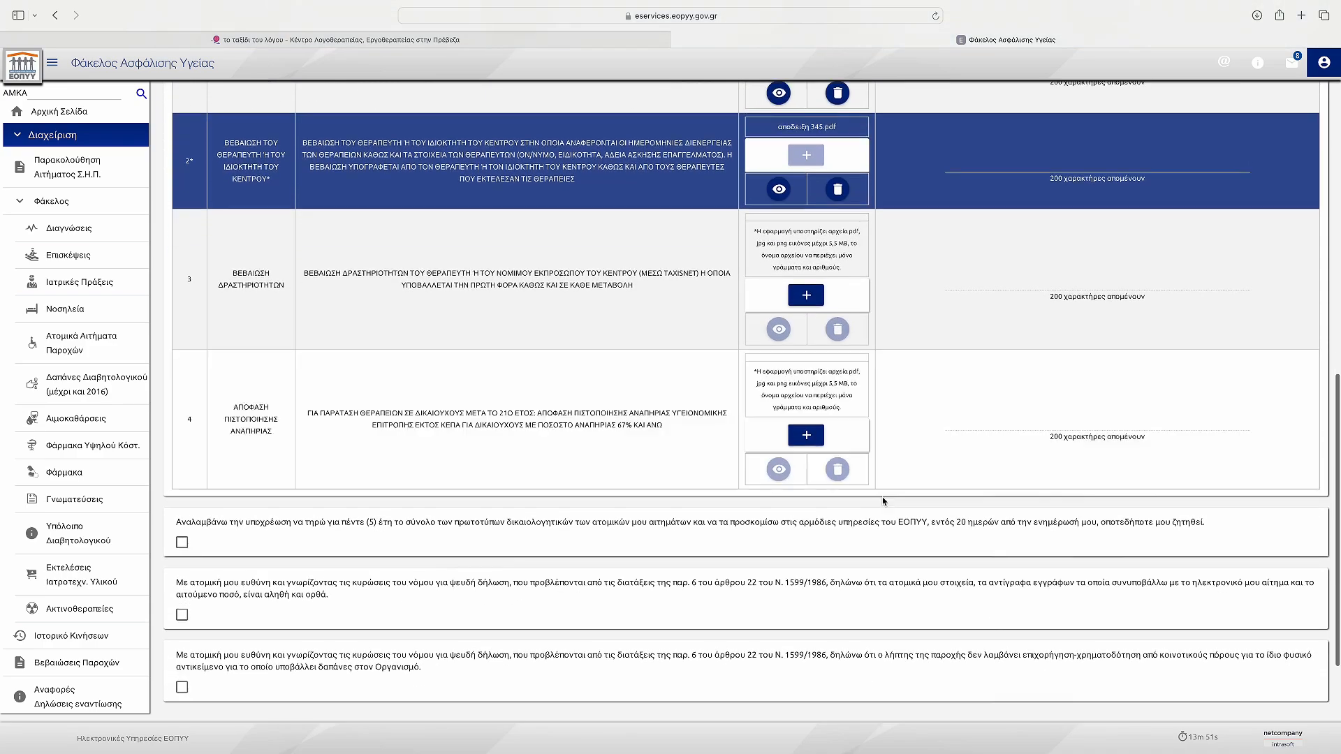
pyautogui.scroll(-1, 883, 496)
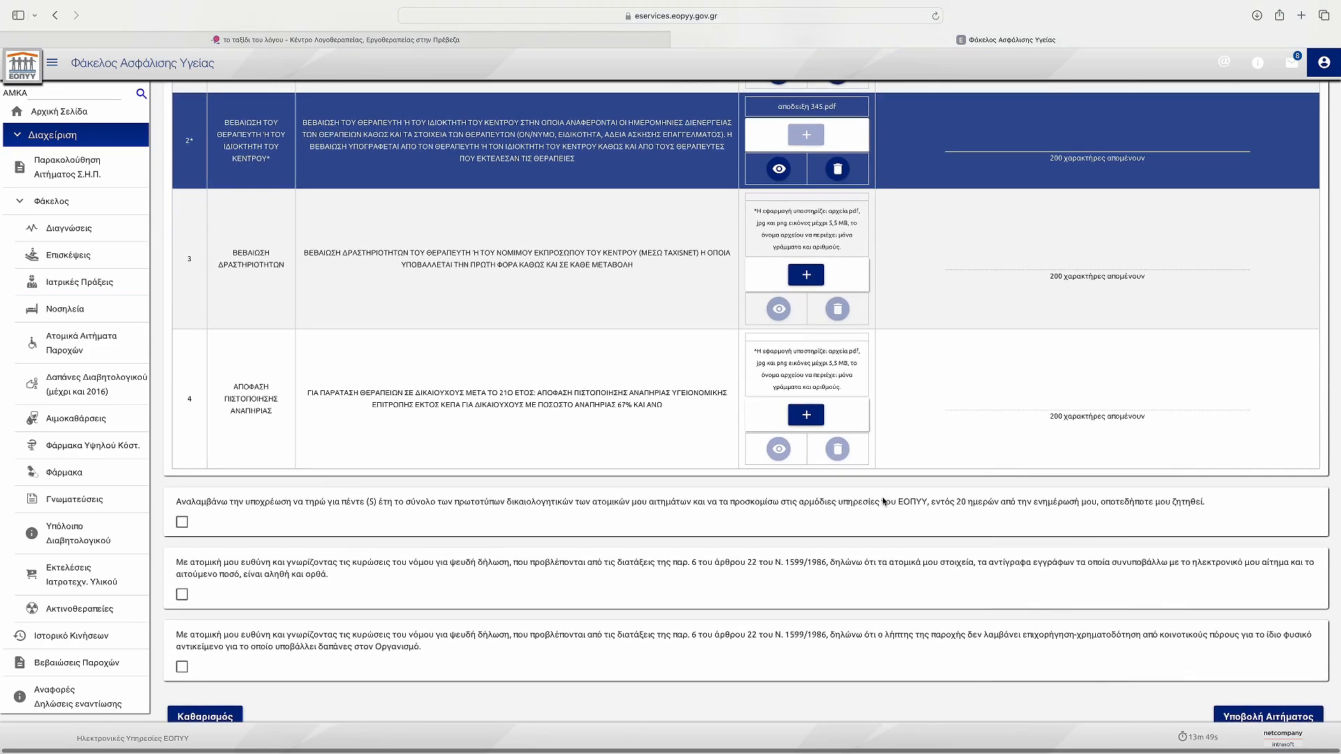
pyautogui.scroll(-1, 883, 500)
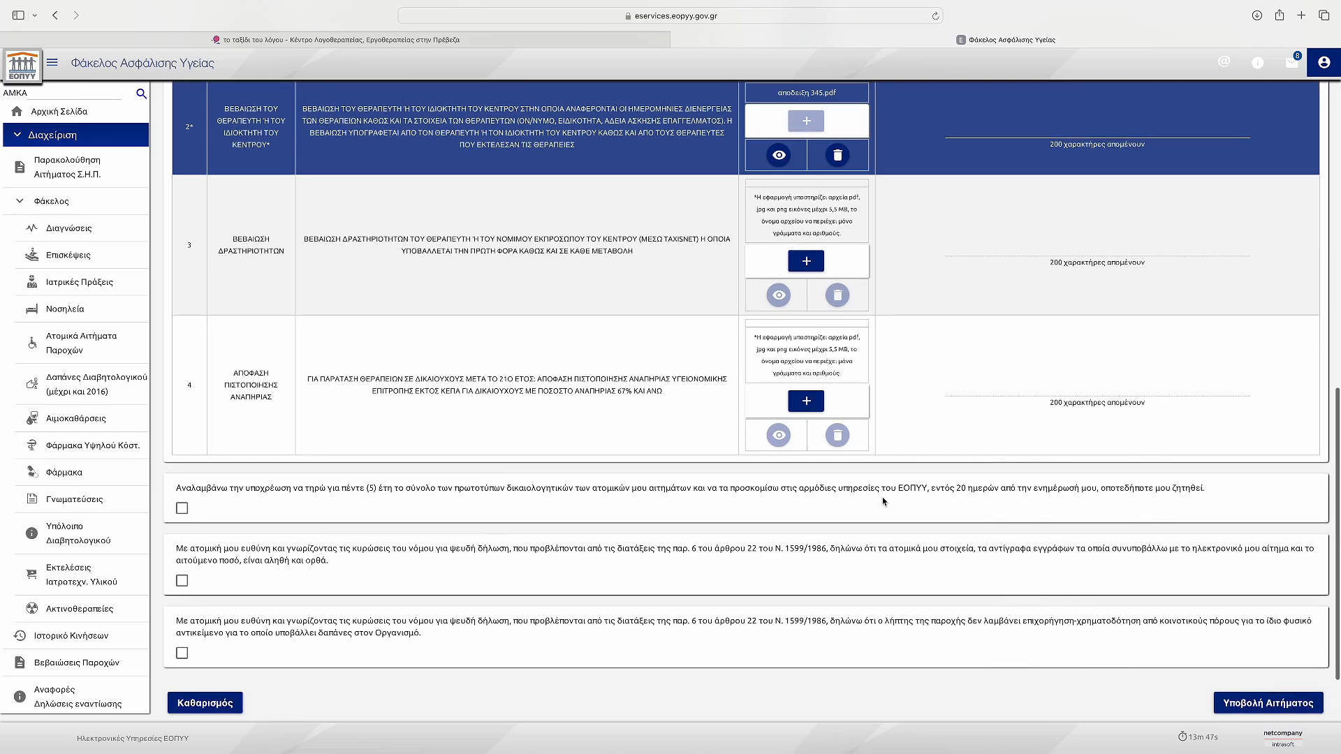
pyautogui.scroll(1, 882, 497)
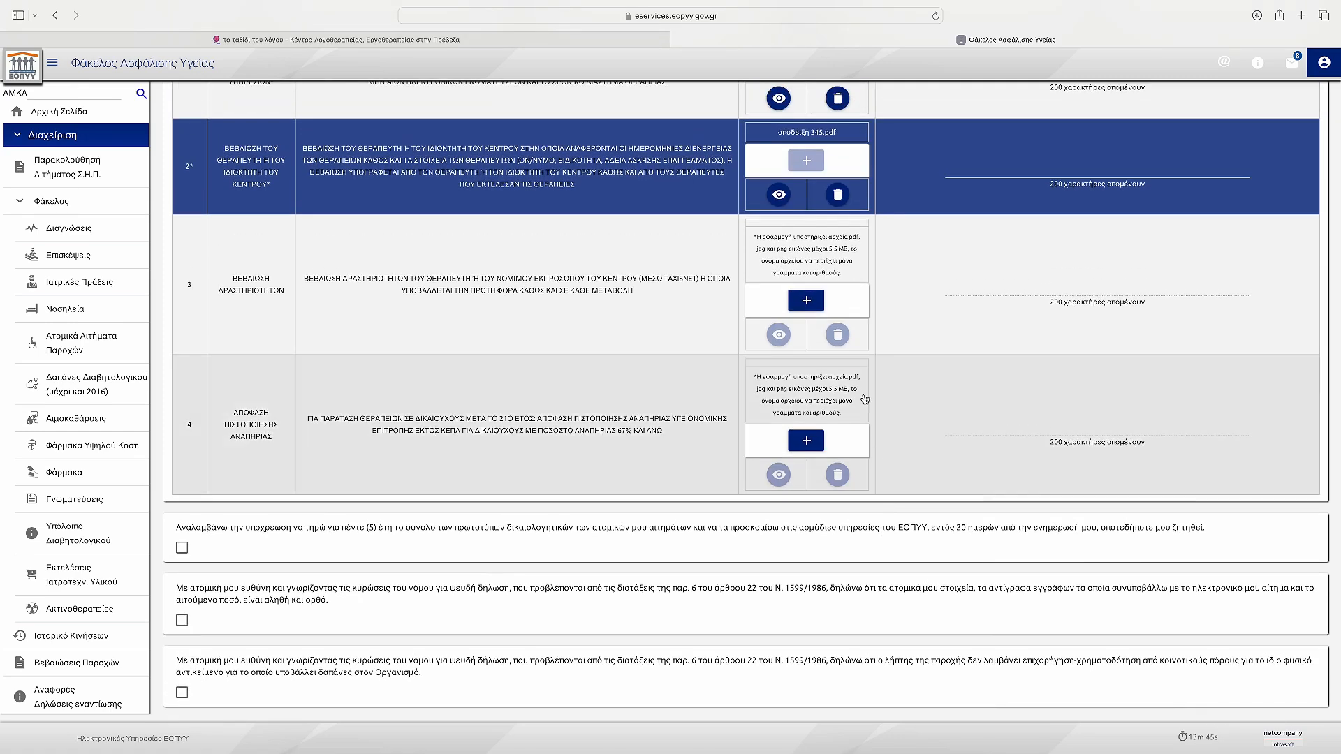
pyautogui.click(807, 300)
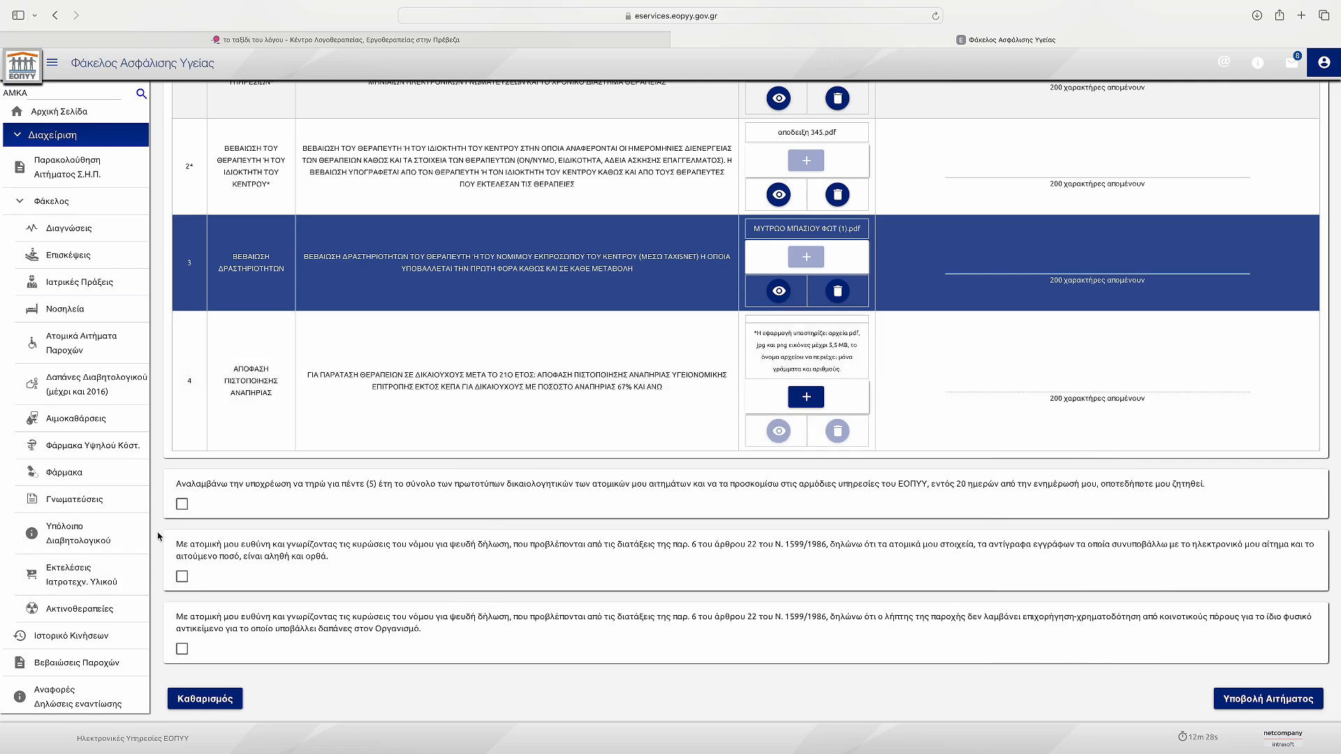
# Accept all three declarations below the documents table and try to submit the request.
pyautogui.click(182, 504)
pyautogui.scroll(-1, 183, 506)
pyautogui.click(182, 540)
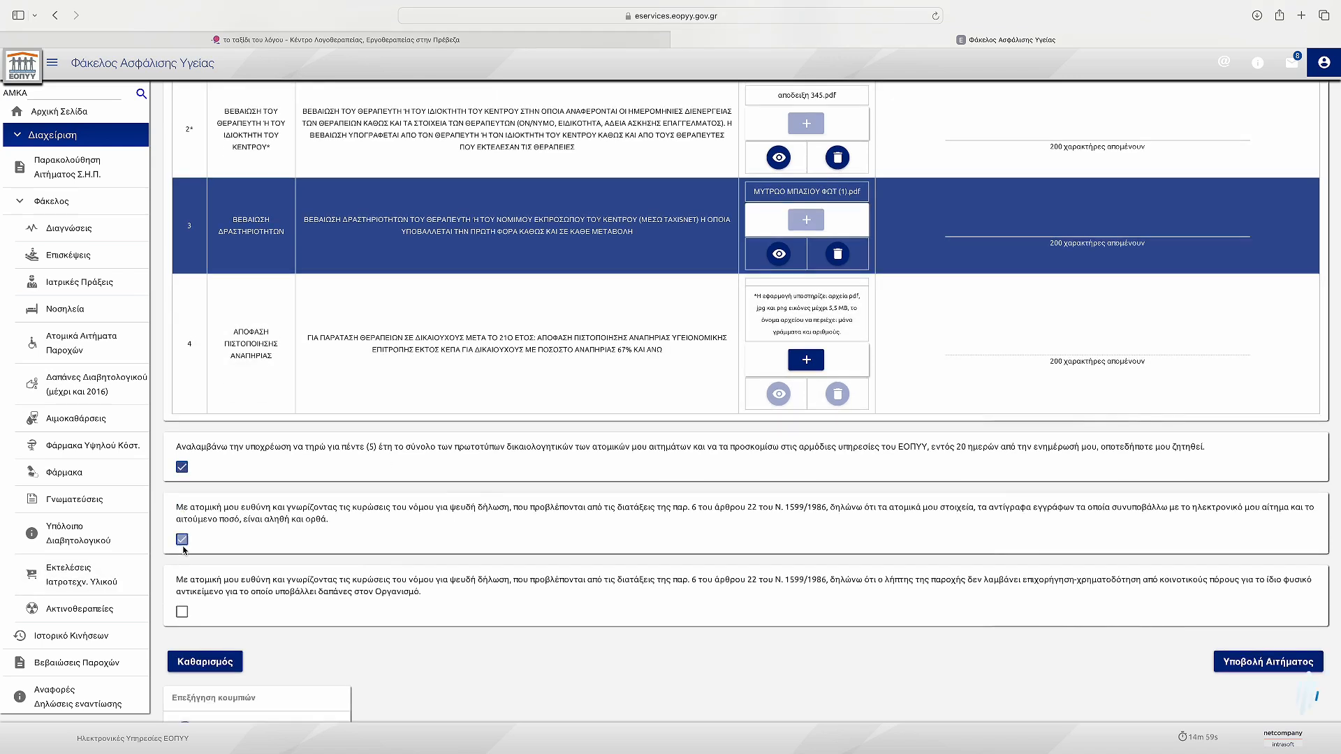
pyautogui.click(181, 612)
pyautogui.scroll(-2, 181, 611)
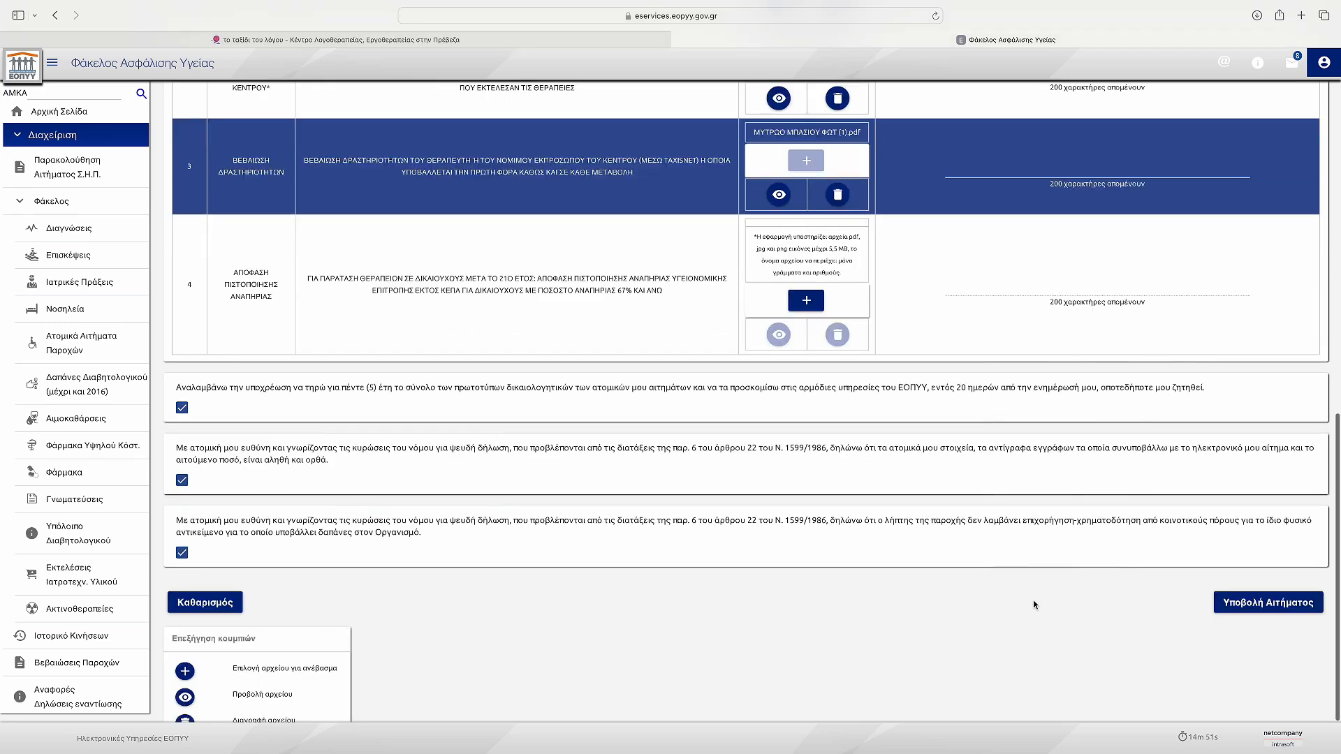
pyautogui.click(1301, 605)
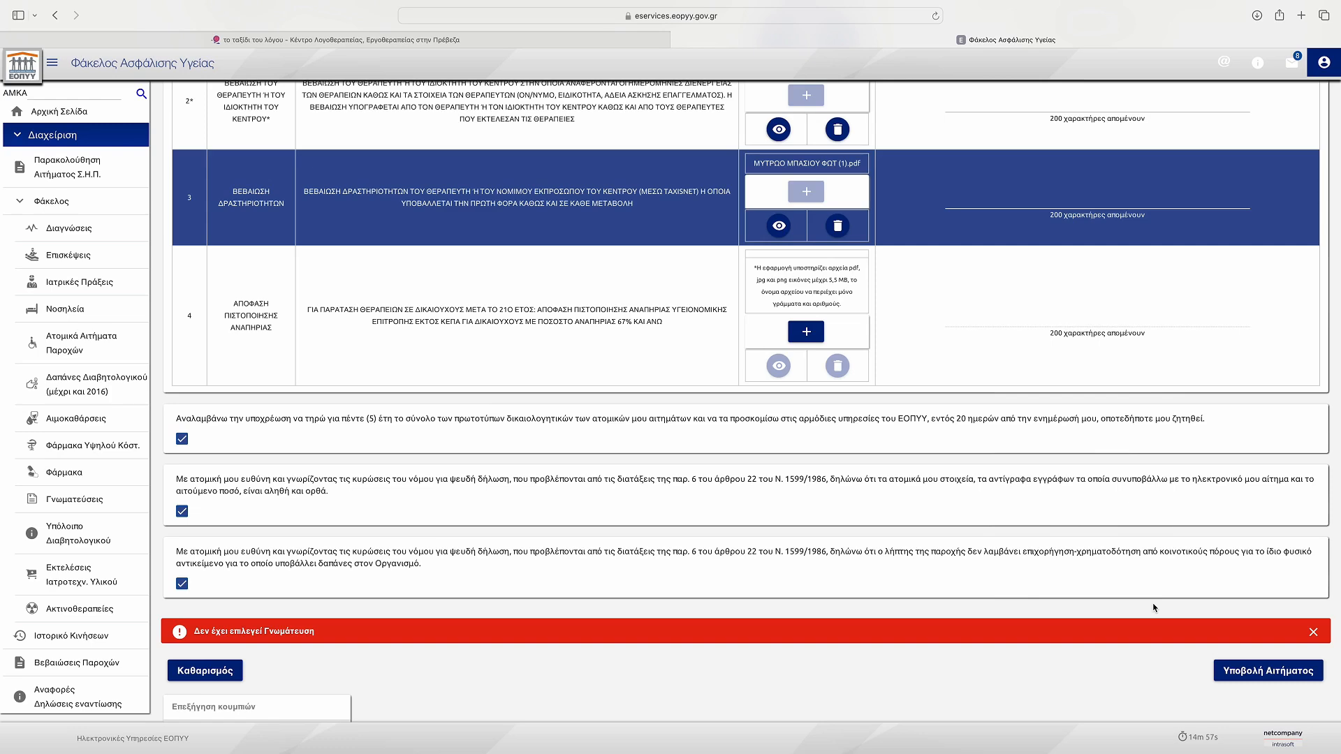
# Move the available γνωμάτευση dated 25/07/2025 to 24/08/2025 into Επιλεγμένες and submit the request.
pyautogui.scroll(8, 657, 354)
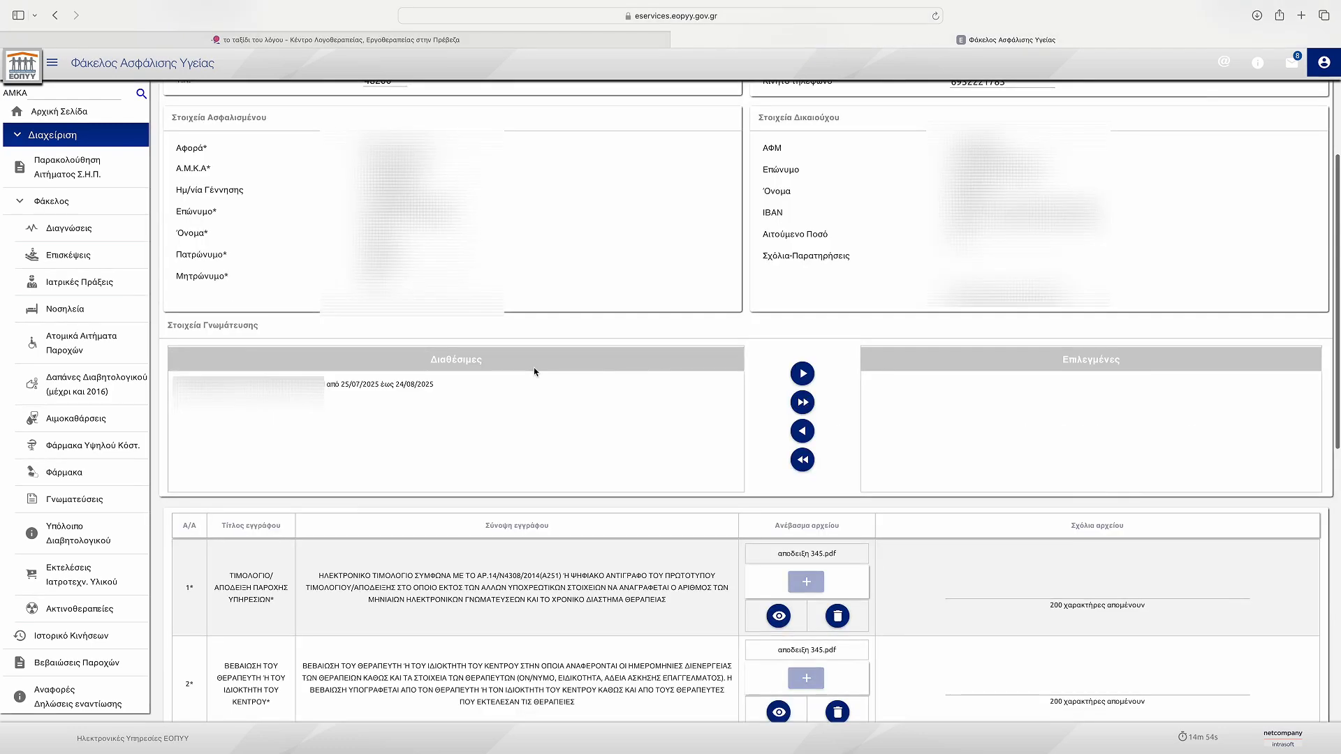
pyautogui.click(441, 384)
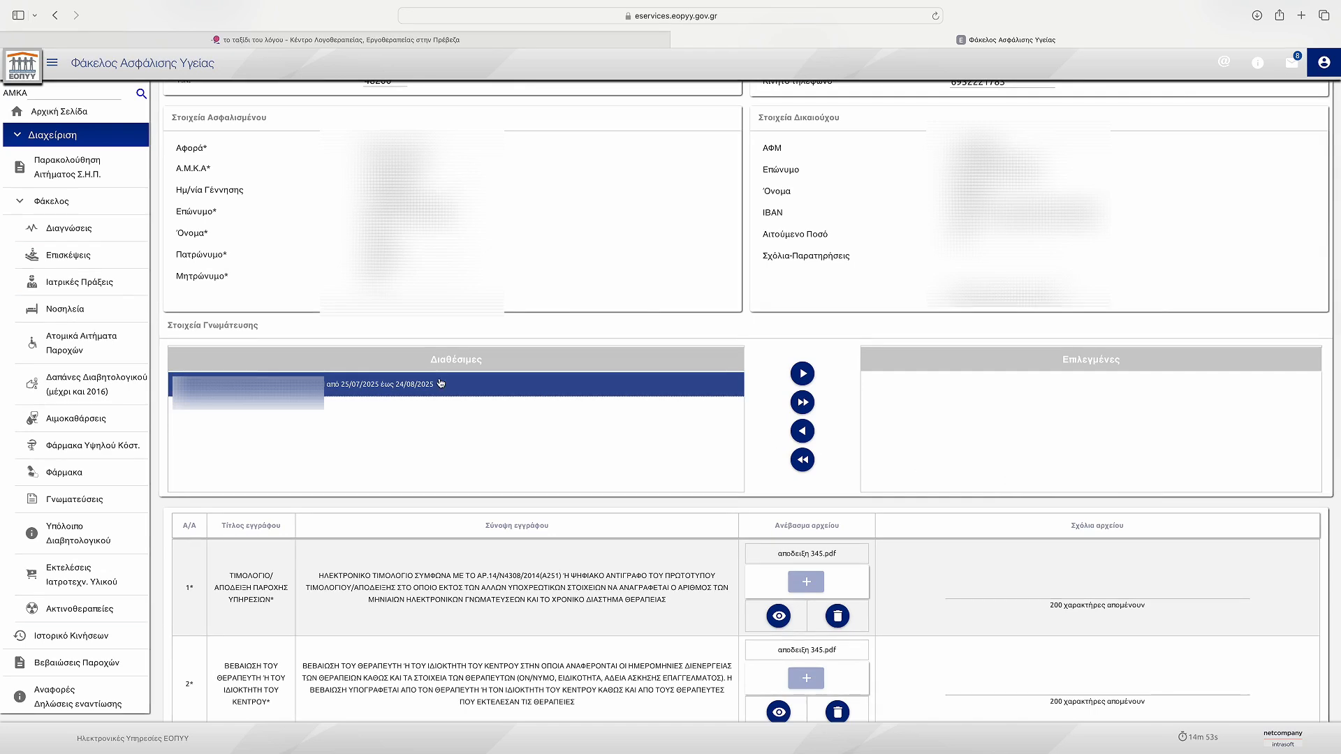
pyautogui.scroll(-1, 441, 384)
pyautogui.click(802, 310)
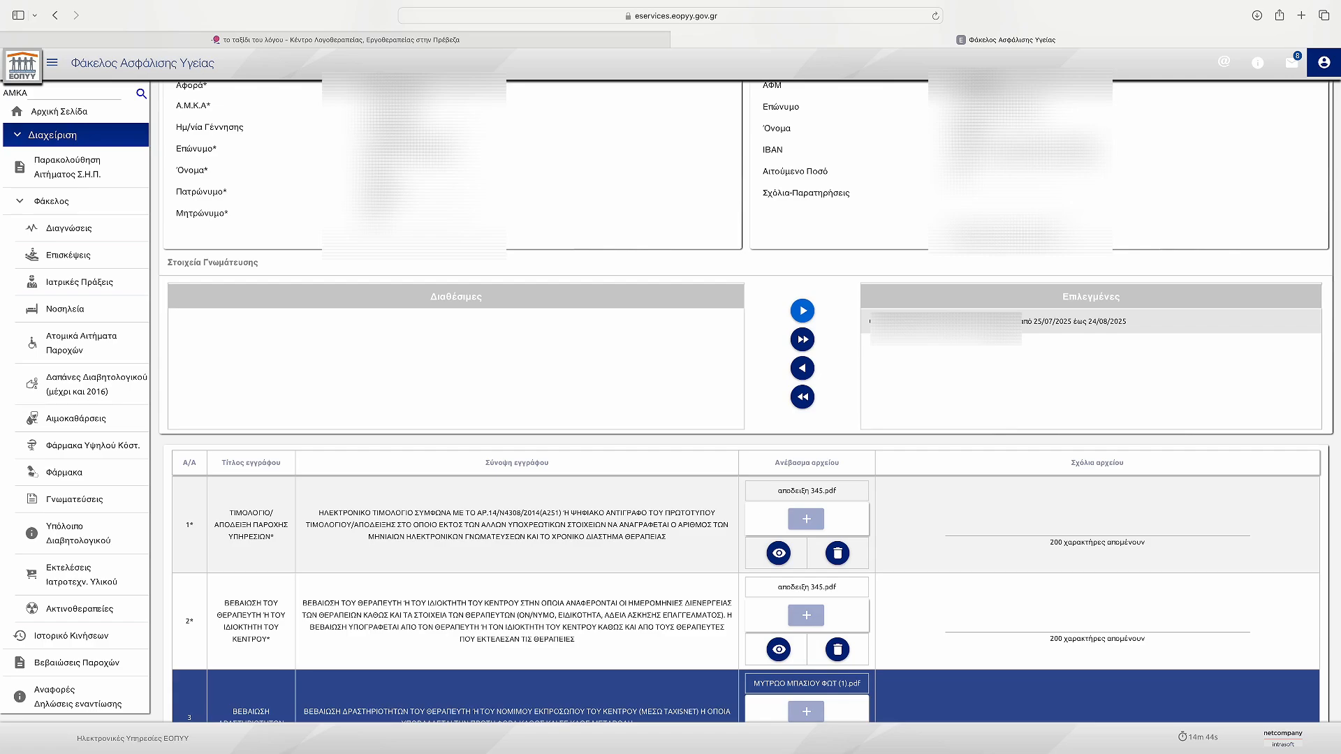
pyautogui.scroll(-10, 999, 335)
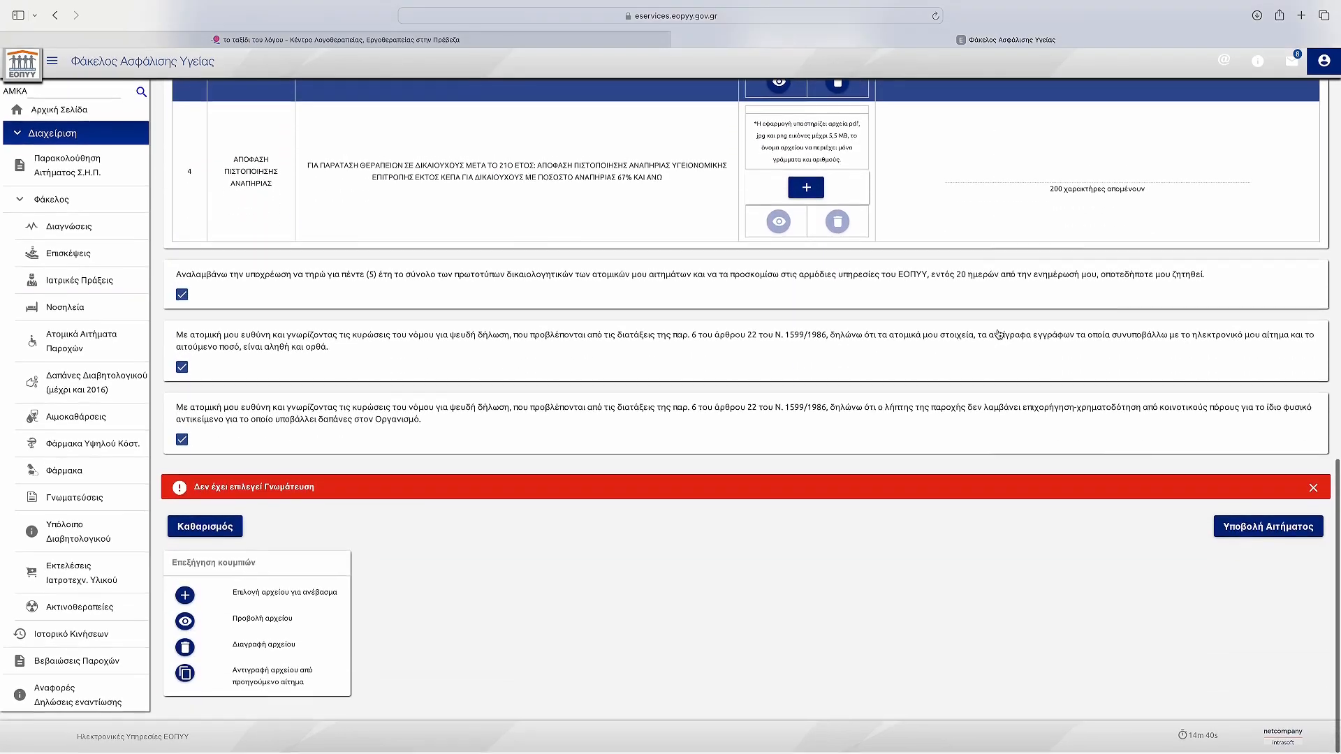
pyautogui.click(1250, 532)
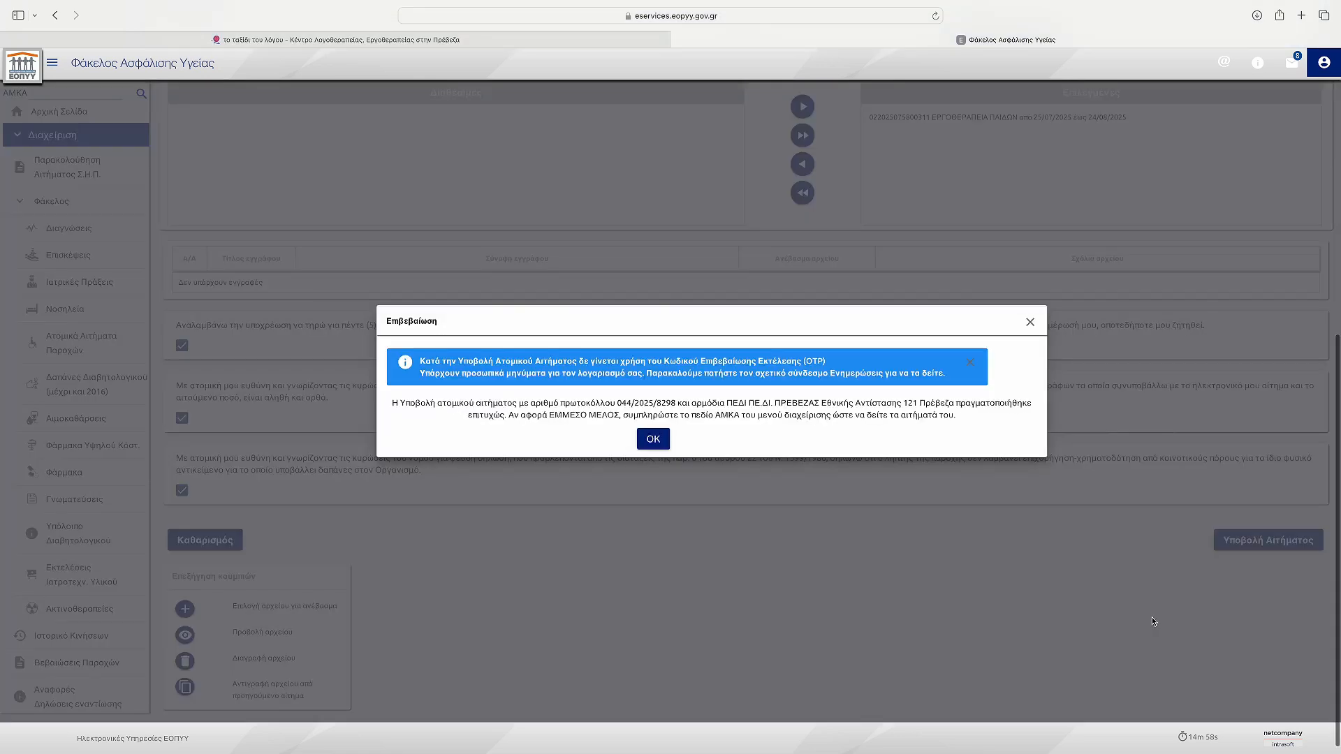